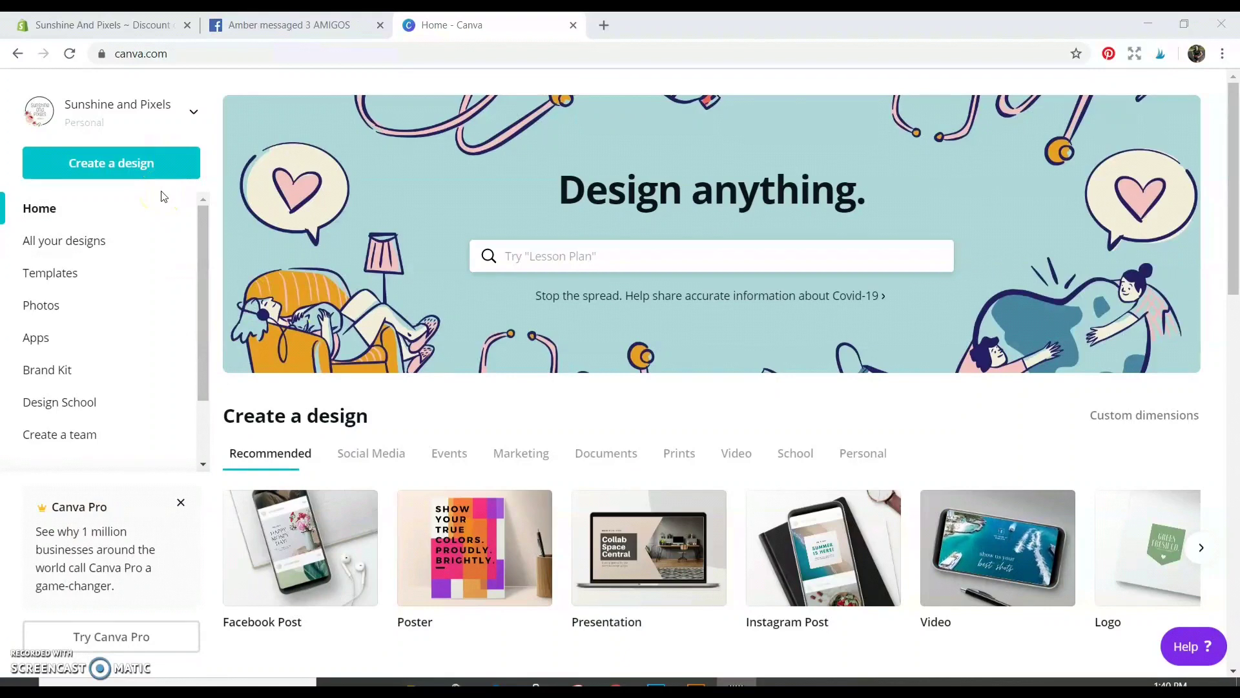
# Step: Create a new blank design with custom dimensions of 2000 × 2000 px
pyautogui.click(171, 161)
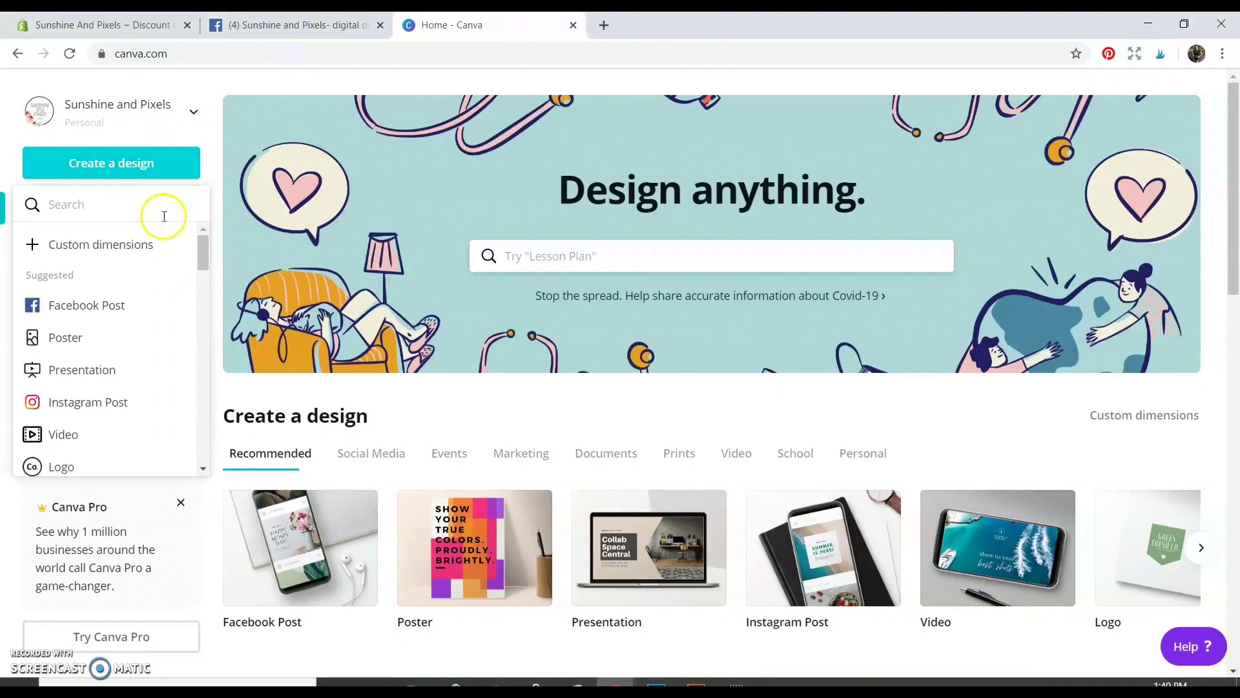
pyautogui.click(149, 247)
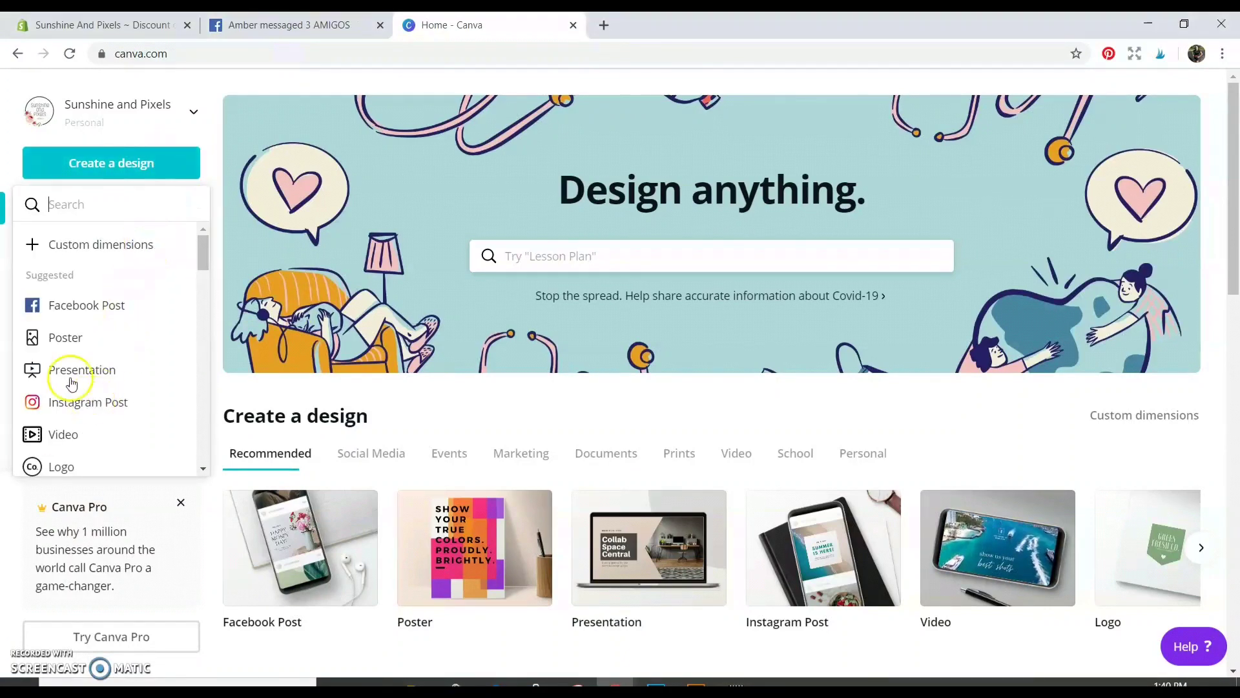
pyautogui.scroll(-4, 68, 352)
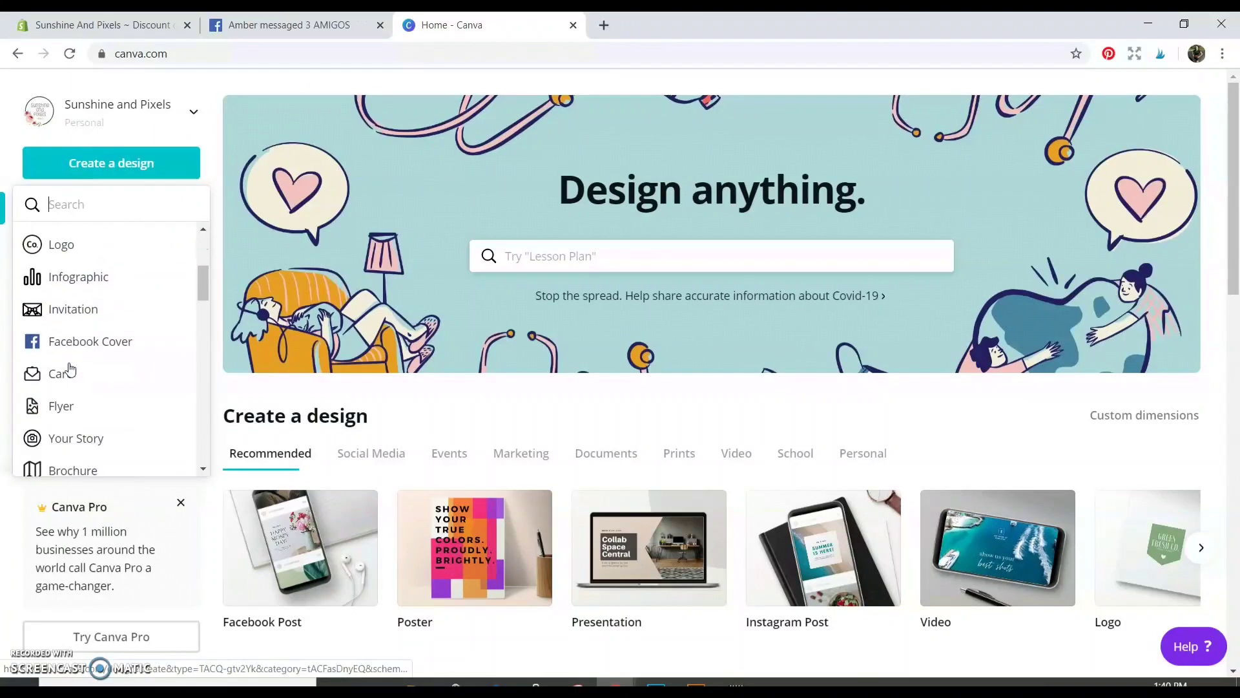
pyautogui.scroll(4, 77, 329)
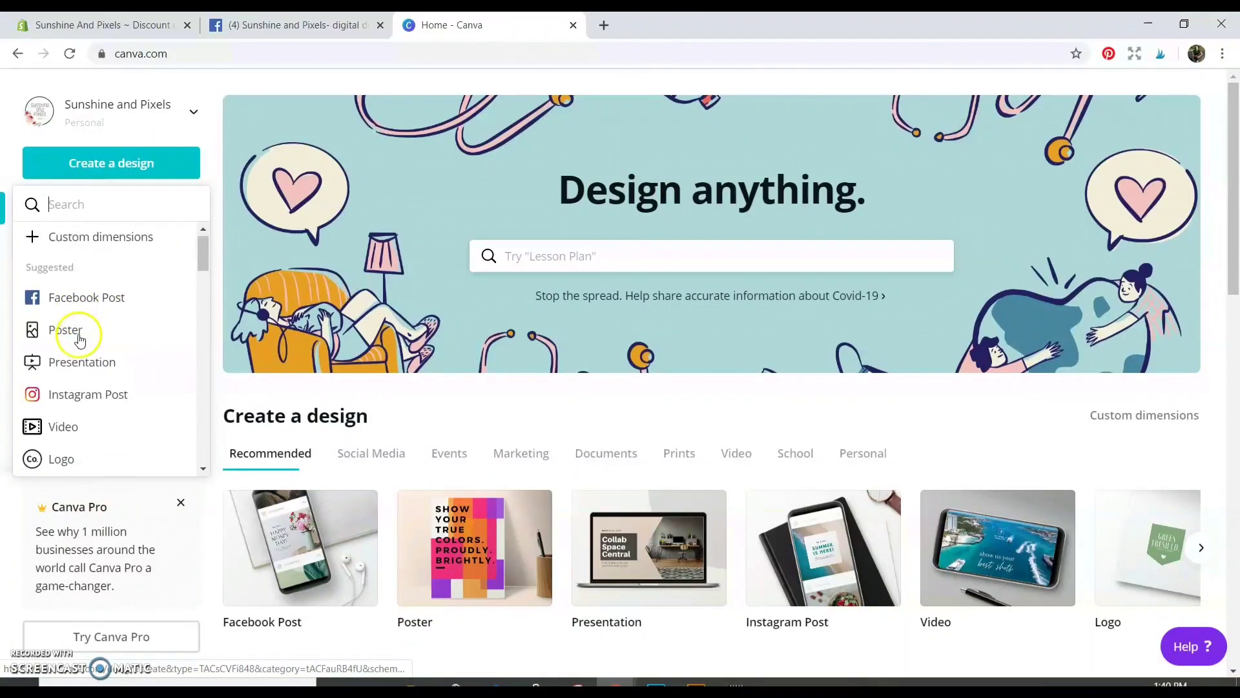
pyautogui.click(111, 253)
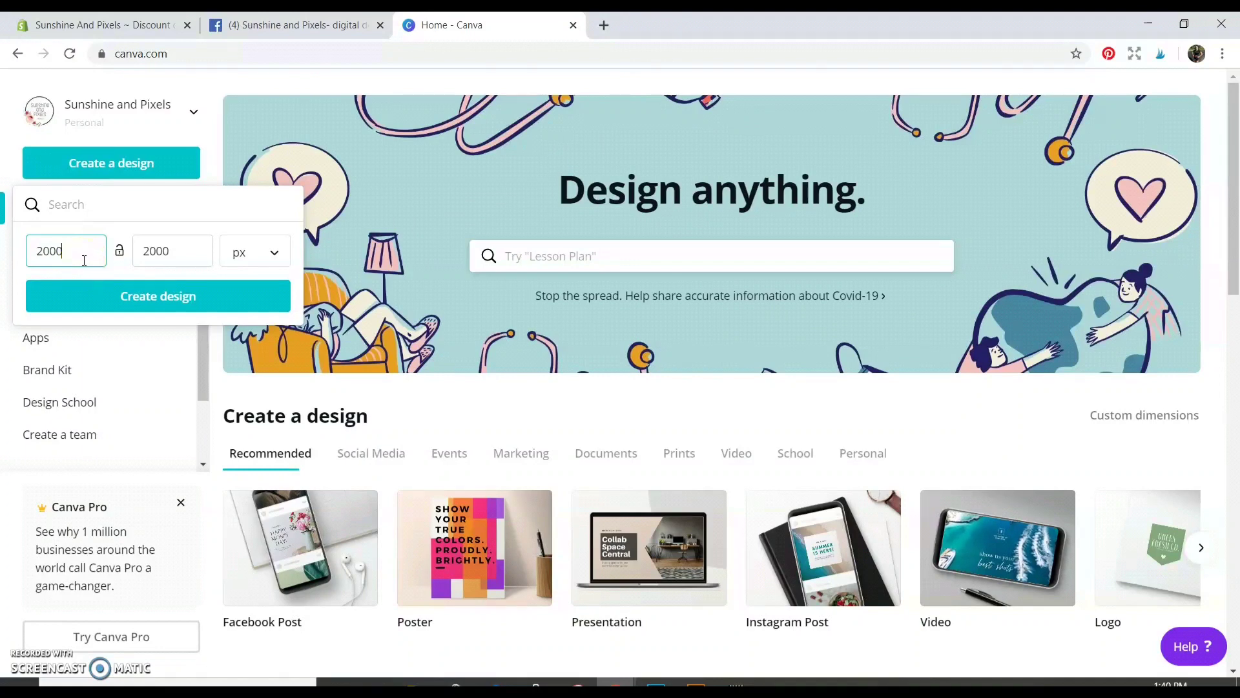
pyautogui.click(102, 299)
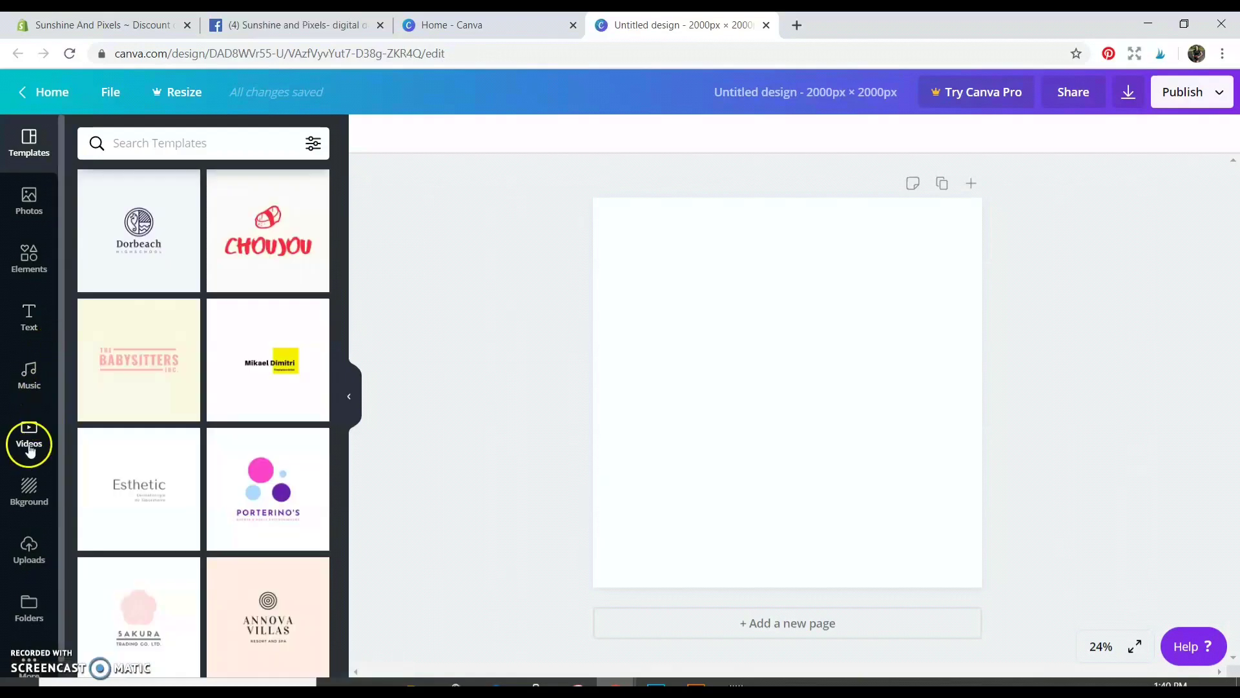
# Step: Add the uploaded photo of the woman in the tan T-shirt, enlarge it to fill the canvas and centre it horizontally
pyautogui.click(40, 554)
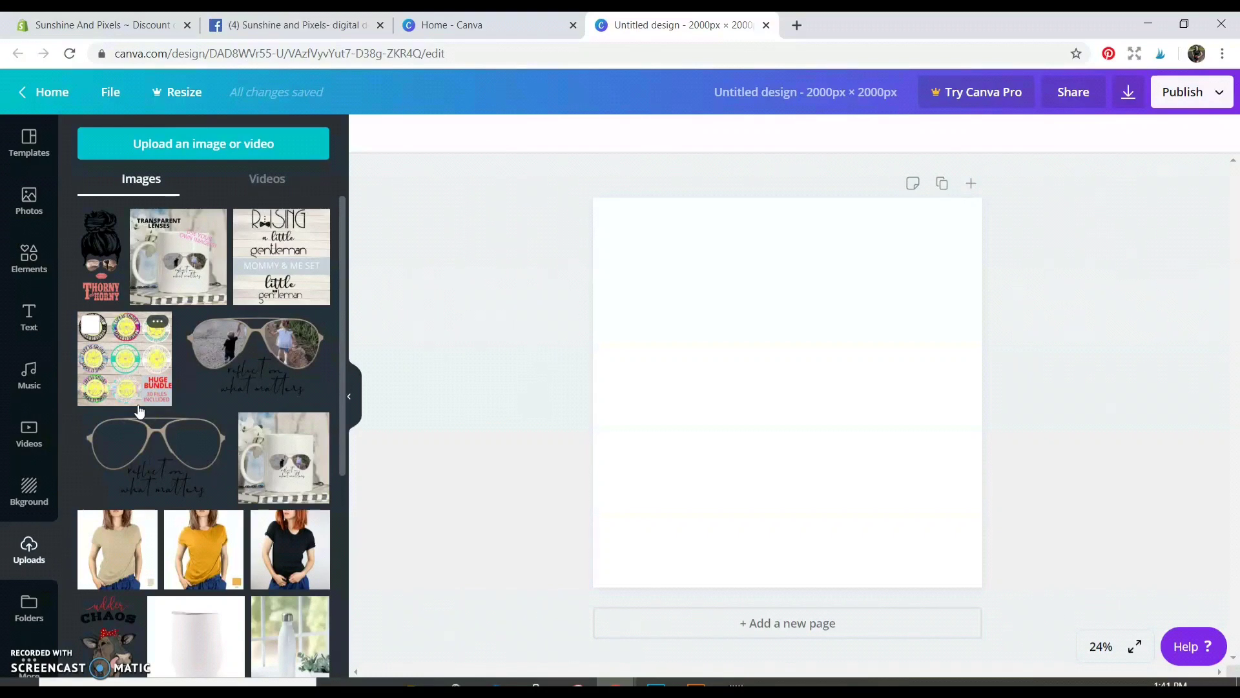
pyautogui.click(131, 557)
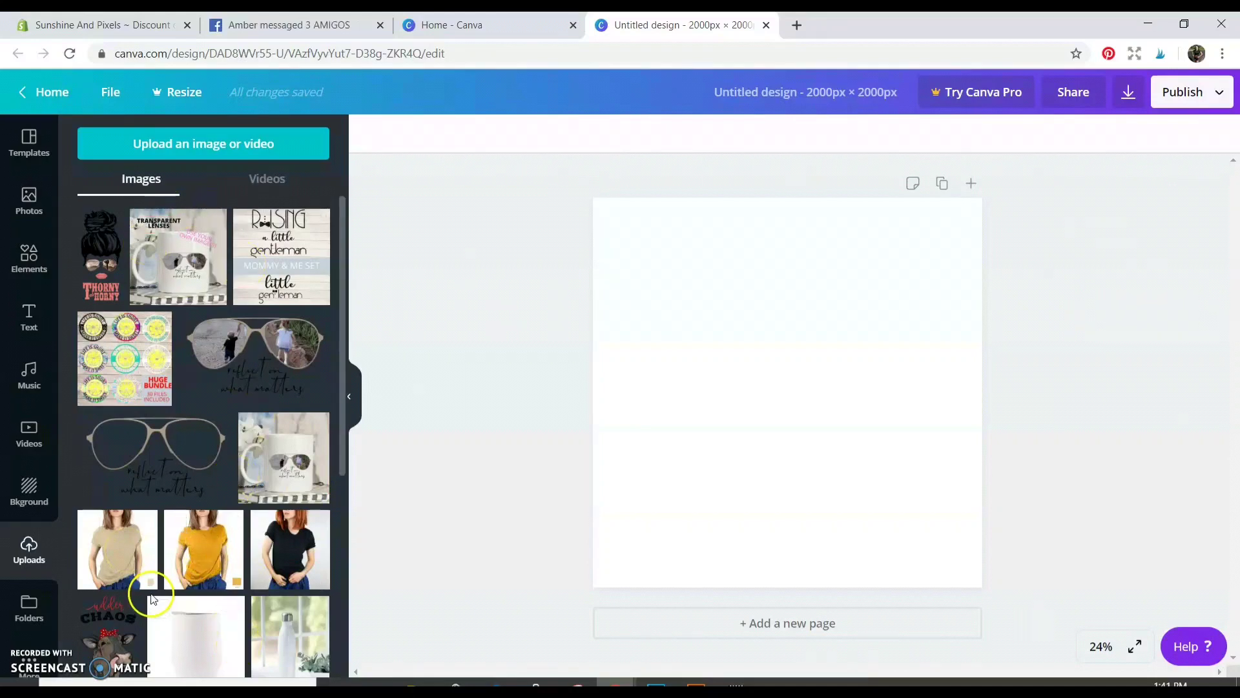
pyautogui.click(139, 552)
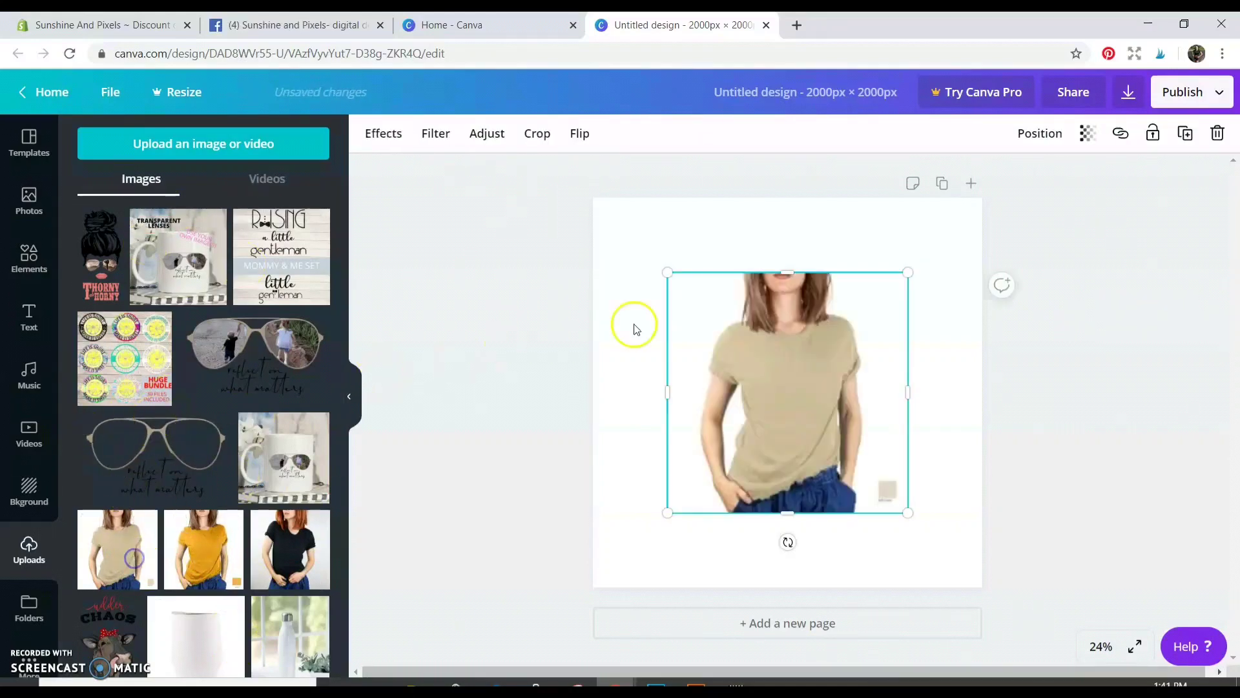
pyautogui.moveTo(792, 399); pyautogui.dragTo(718, 322)
pyautogui.moveTo(835, 439); pyautogui.dragTo(1076, 624)
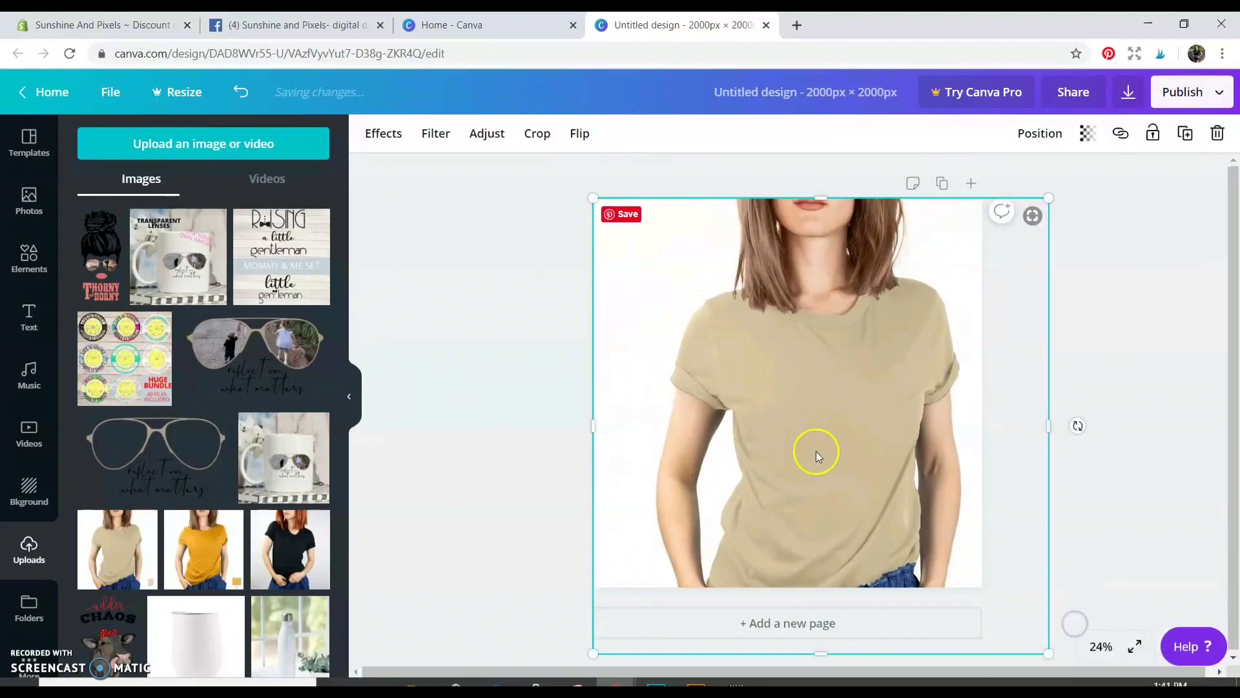
pyautogui.moveTo(770, 439); pyautogui.dragTo(686, 430)
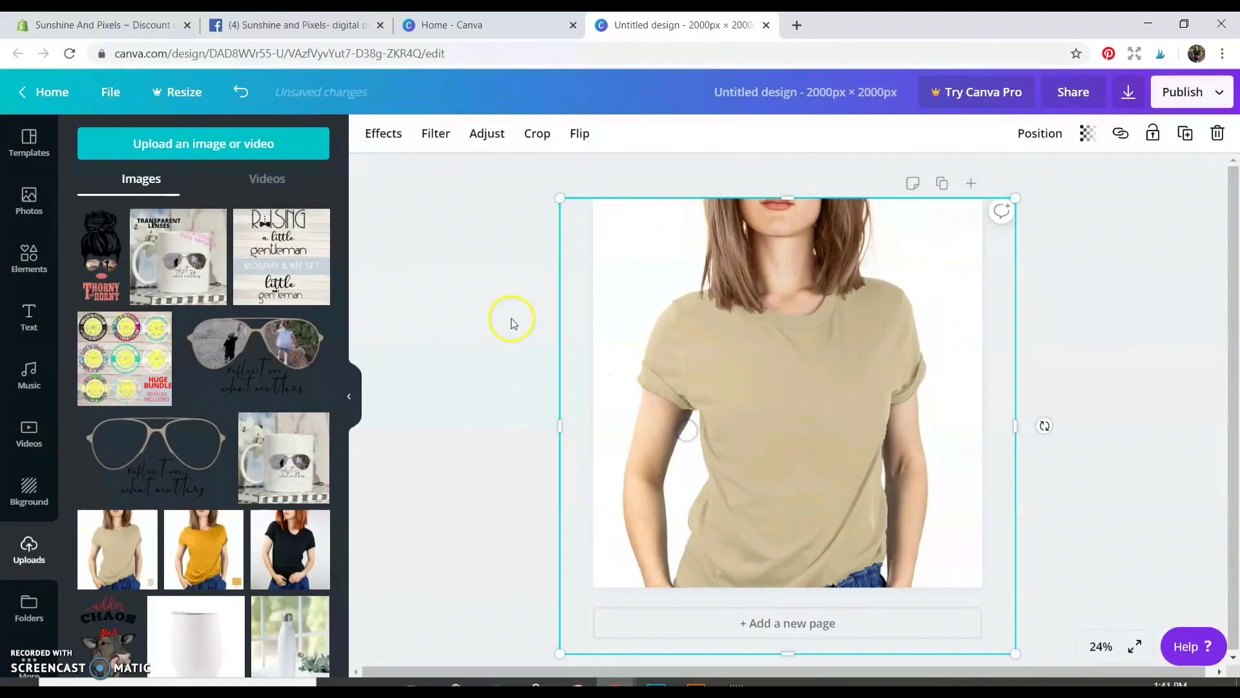
# Step: Add the uploaded Thorny and Horny graphic and scale it down to sit centred on the front of the T-shirt
pyautogui.click(454, 423)
pyautogui.click(227, 347)
pyautogui.click(95, 265)
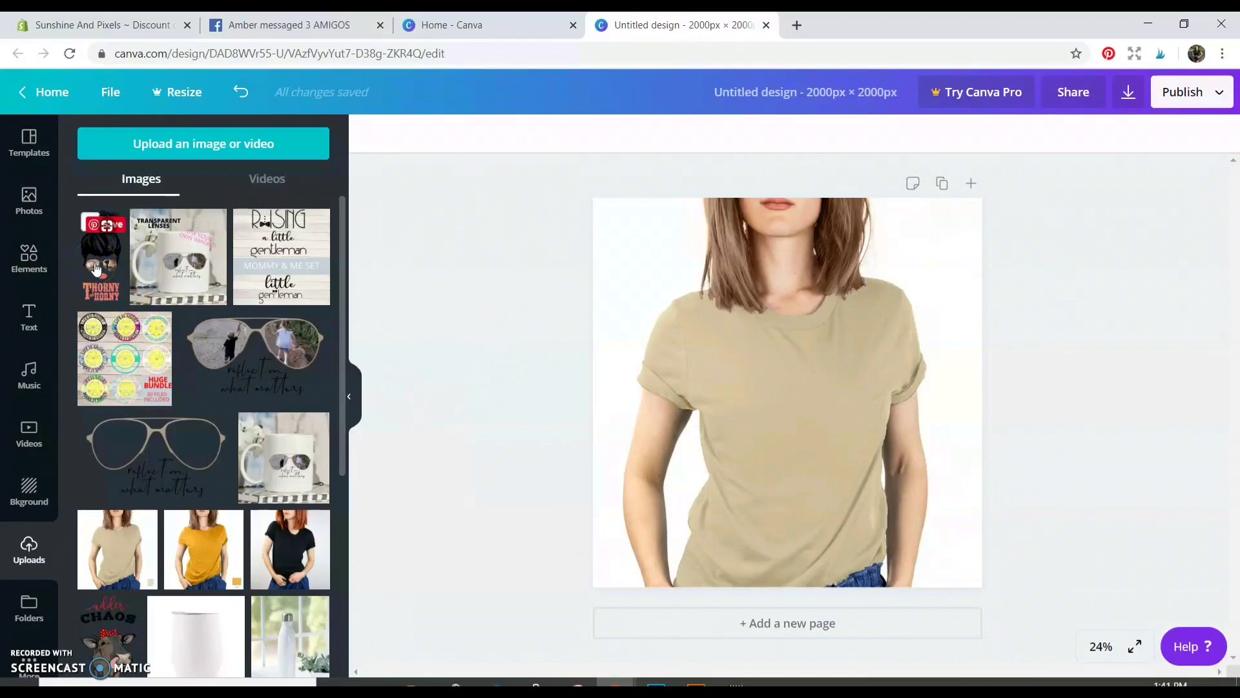
pyautogui.click(97, 270)
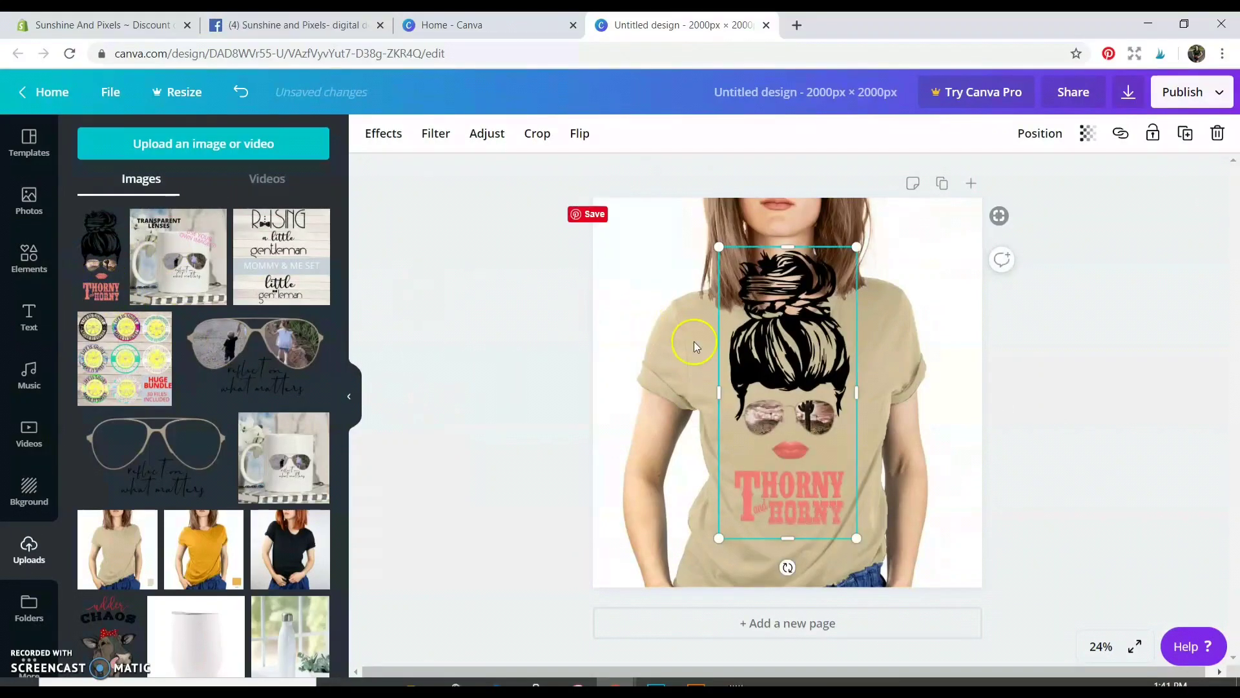
pyautogui.moveTo(794, 355)
pyautogui.mouseDown()
pyautogui.moveTo(726, 331)
pyautogui.moveTo(678, 275)
pyautogui.moveTo(638, 270)
pyautogui.moveTo(775, 391)
pyautogui.moveTo(902, 382)
pyautogui.moveTo(740, 416)
pyautogui.moveTo(774, 339)
pyautogui.moveTo(773, 368)
pyautogui.mouseUp()
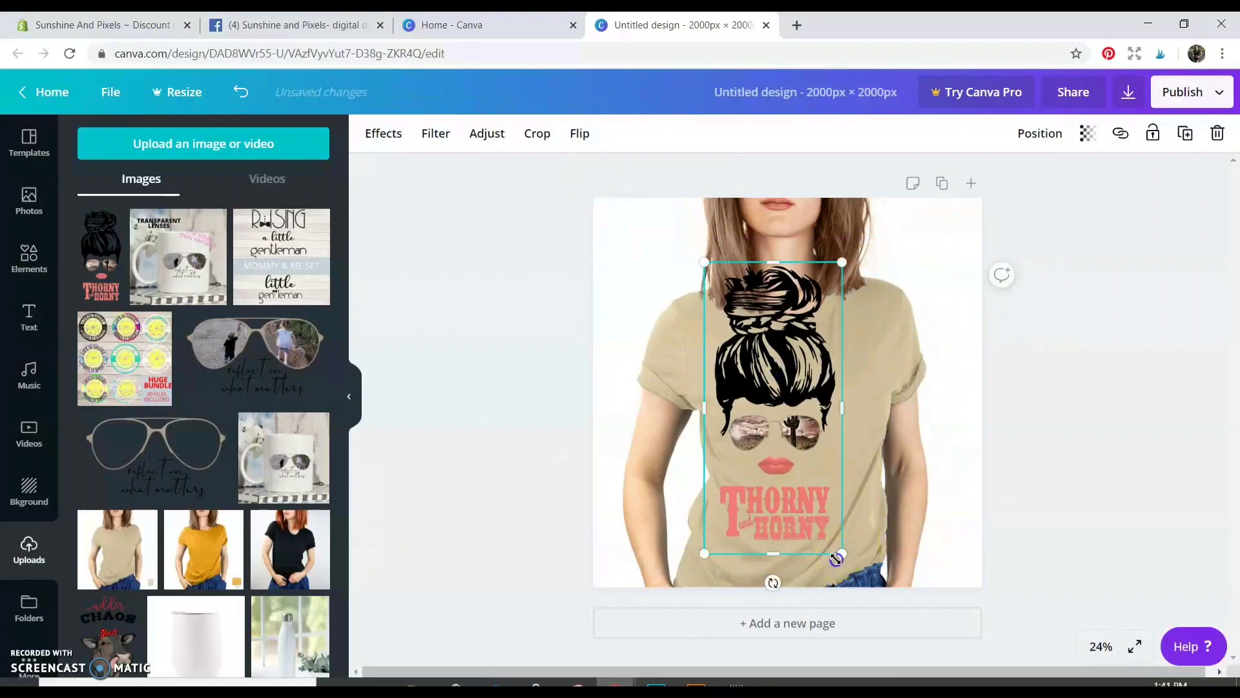
pyautogui.moveTo(841, 553); pyautogui.dragTo(790, 446)
pyautogui.moveTo(751, 338); pyautogui.dragTo(810, 424)
pyautogui.moveTo(848, 532); pyautogui.dragTo(878, 550)
pyautogui.moveTo(820, 441); pyautogui.dragTo(808, 425)
pyautogui.moveTo(849, 534); pyautogui.dragTo(818, 503)
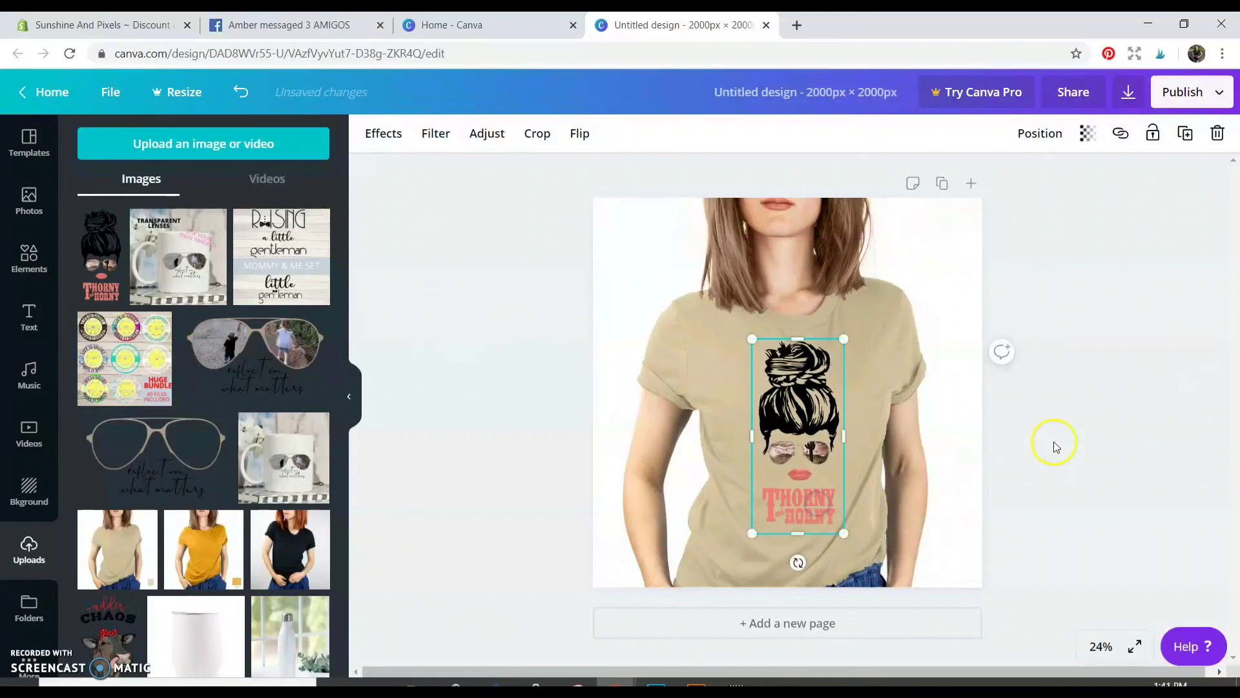
pyautogui.click(1054, 443)
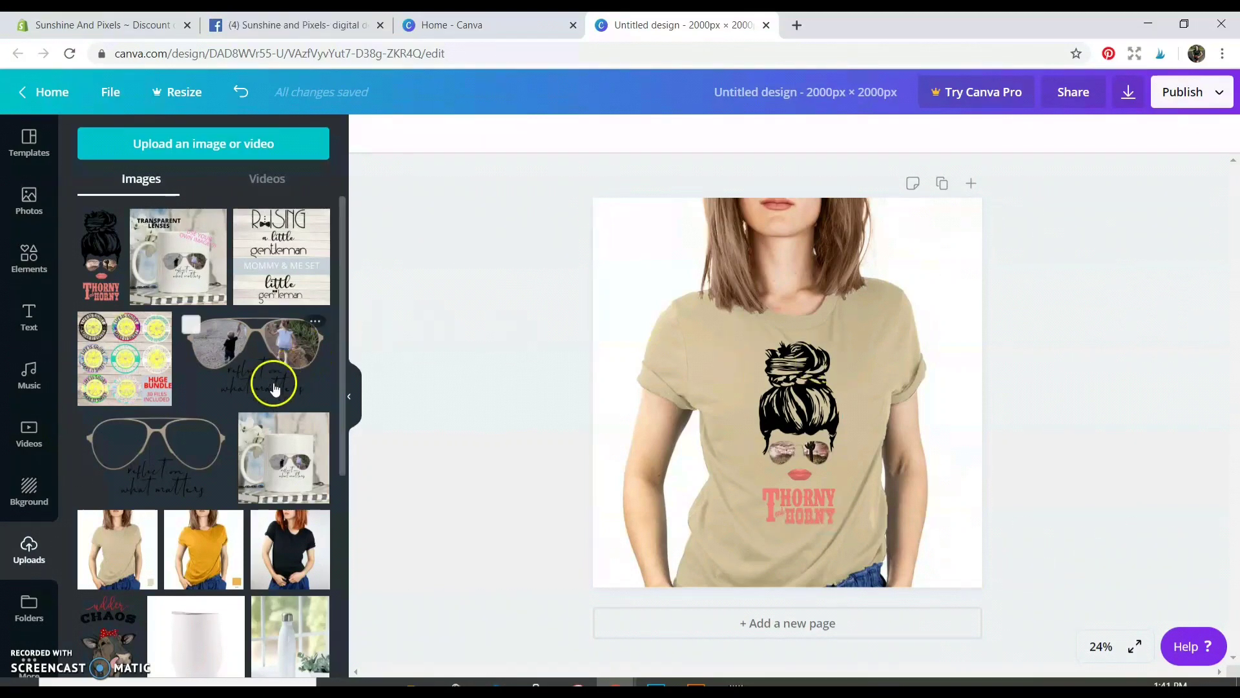
# Step: Try the uploaded Perky Threads logo as a small mark at the photo's lower edge, and delete it
pyautogui.moveTo(217, 425)
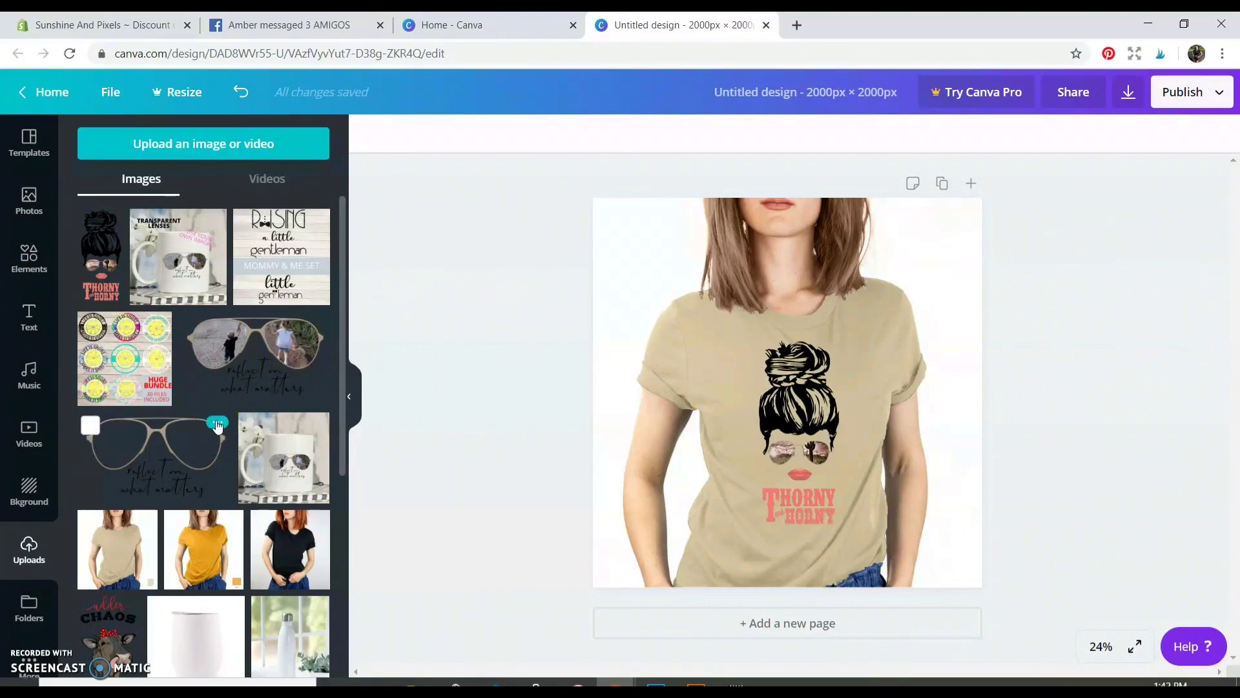
pyautogui.scroll(-5, 213, 446)
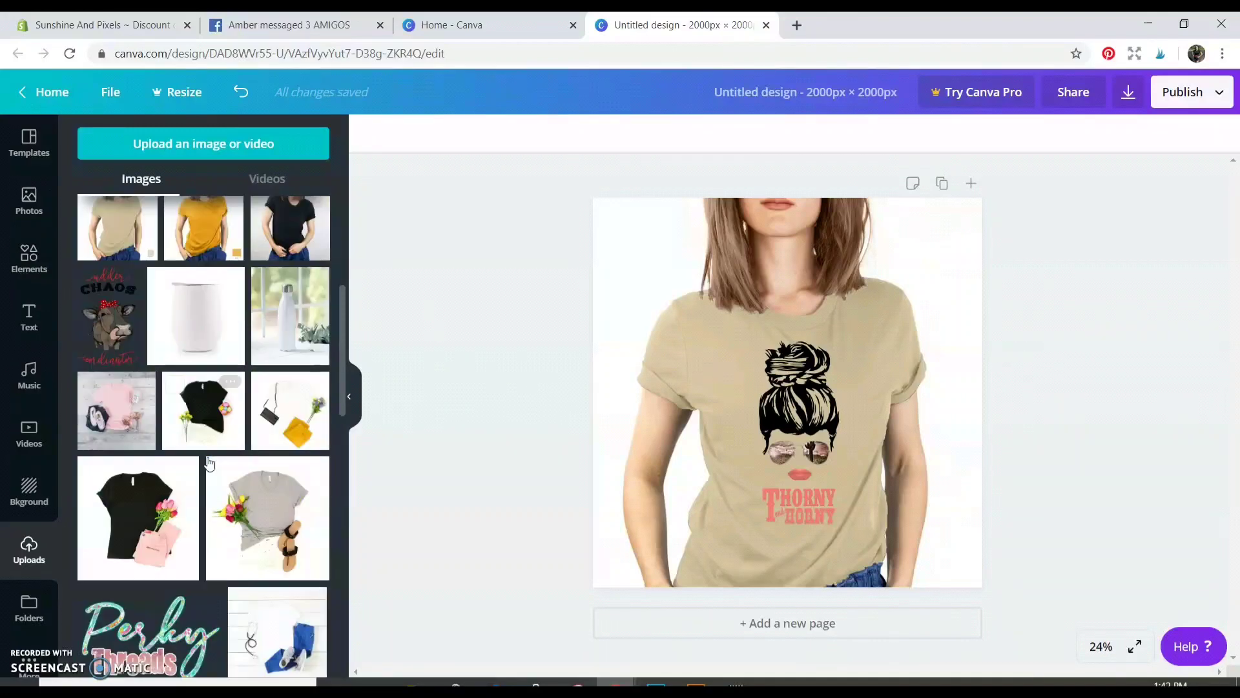
pyautogui.scroll(-2, 209, 463)
pyautogui.click(183, 485)
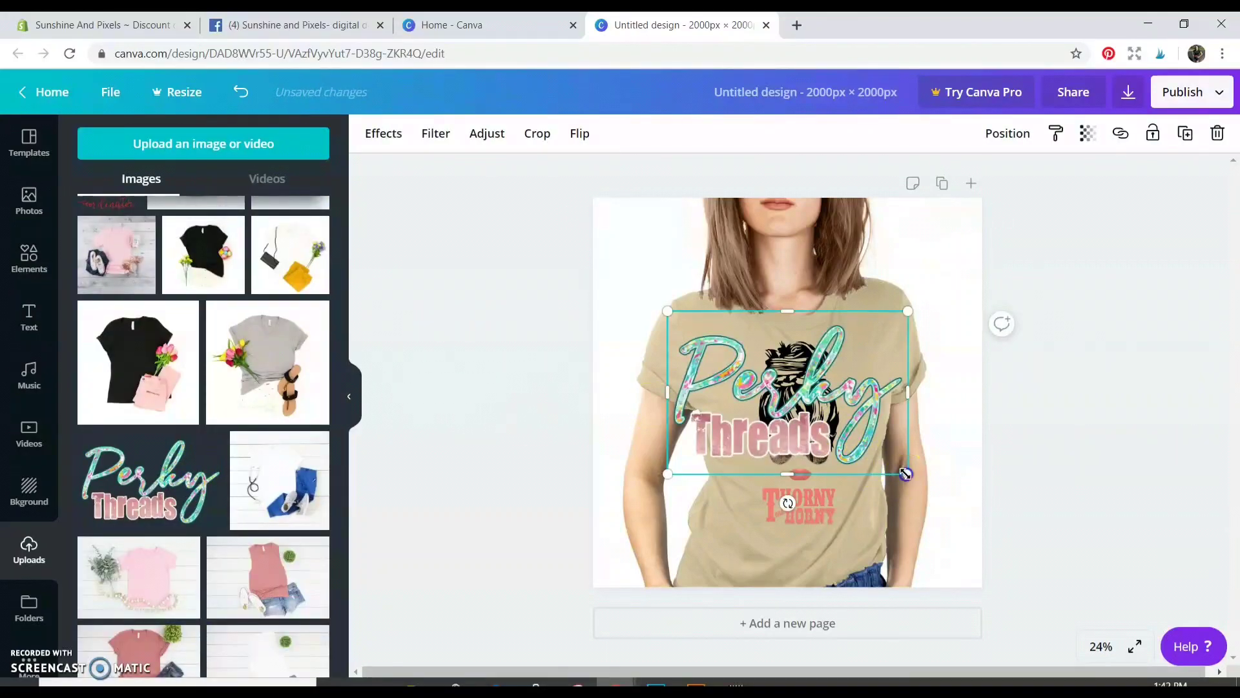
pyautogui.moveTo(906, 474); pyautogui.dragTo(712, 556)
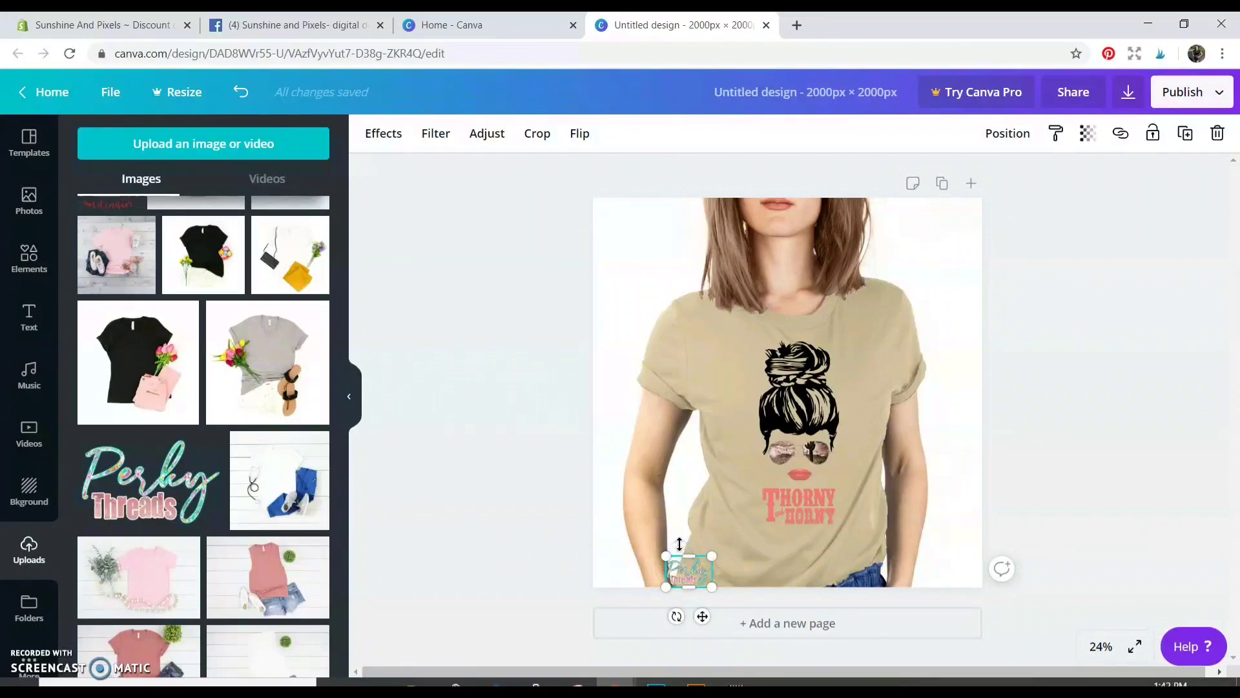
pyautogui.press('Delete')
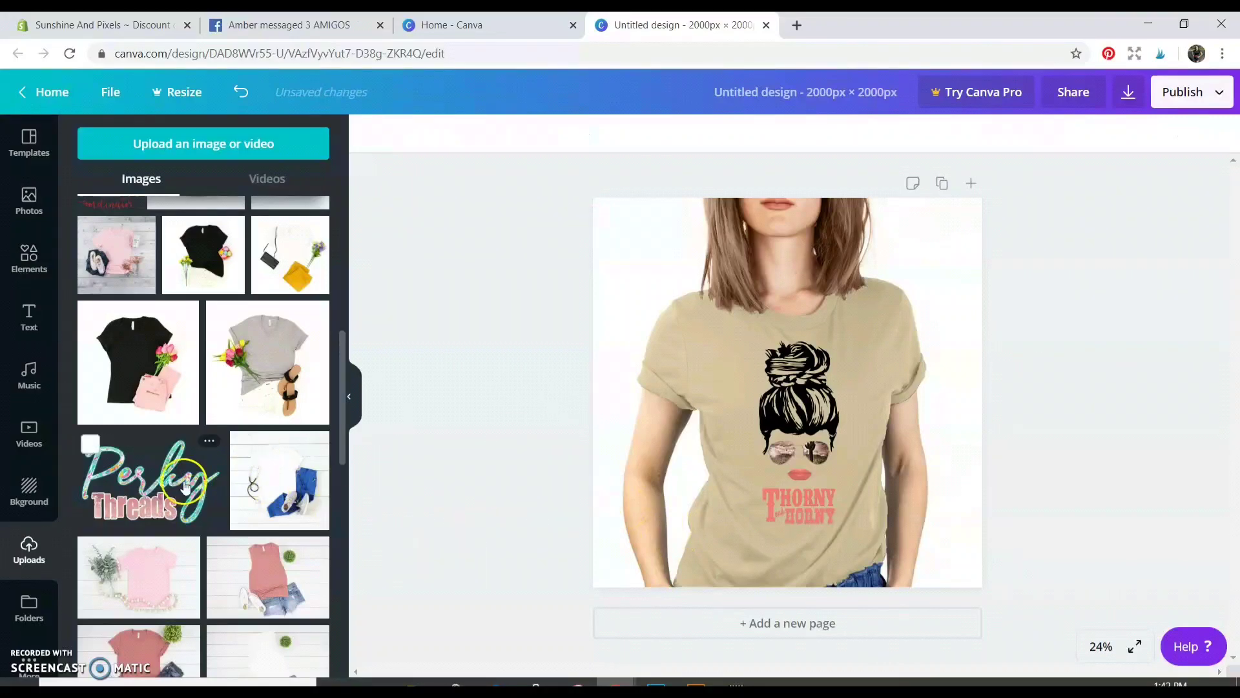
# Step: Add the uploaded white repeating Sunshine And Pixels watermark, then shrink and crop it to cover just the shirt graphic
pyautogui.scroll(-12, 185, 485)
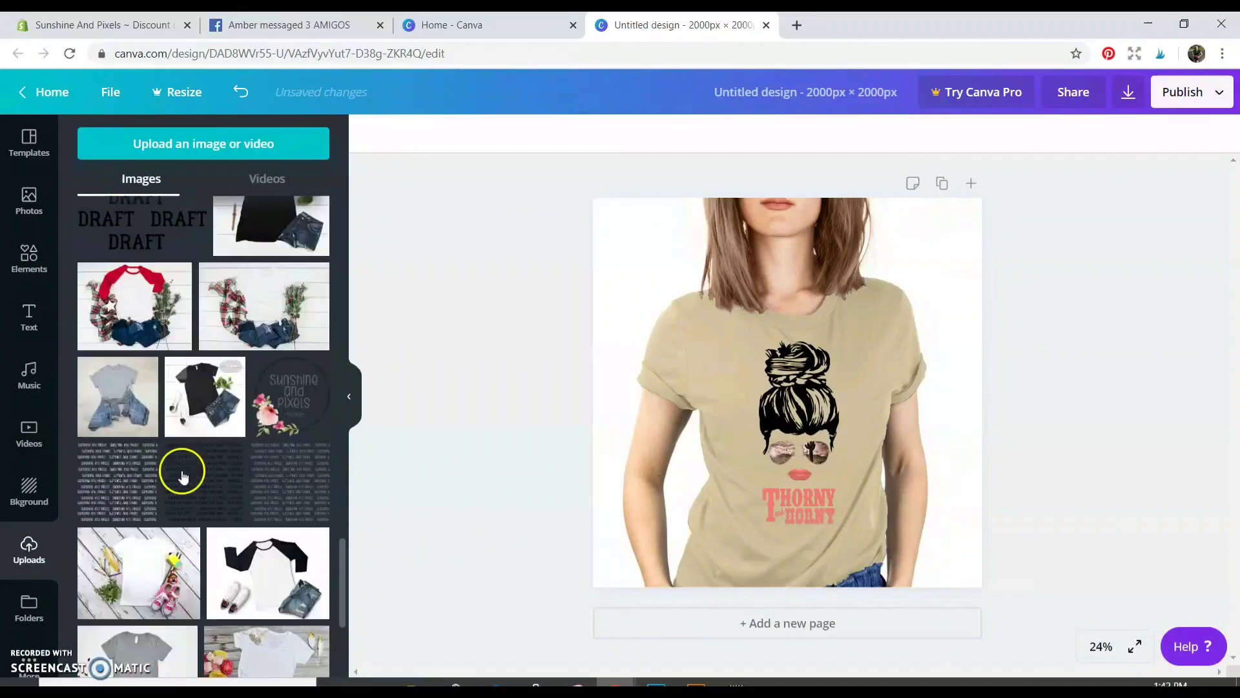
pyautogui.click(153, 497)
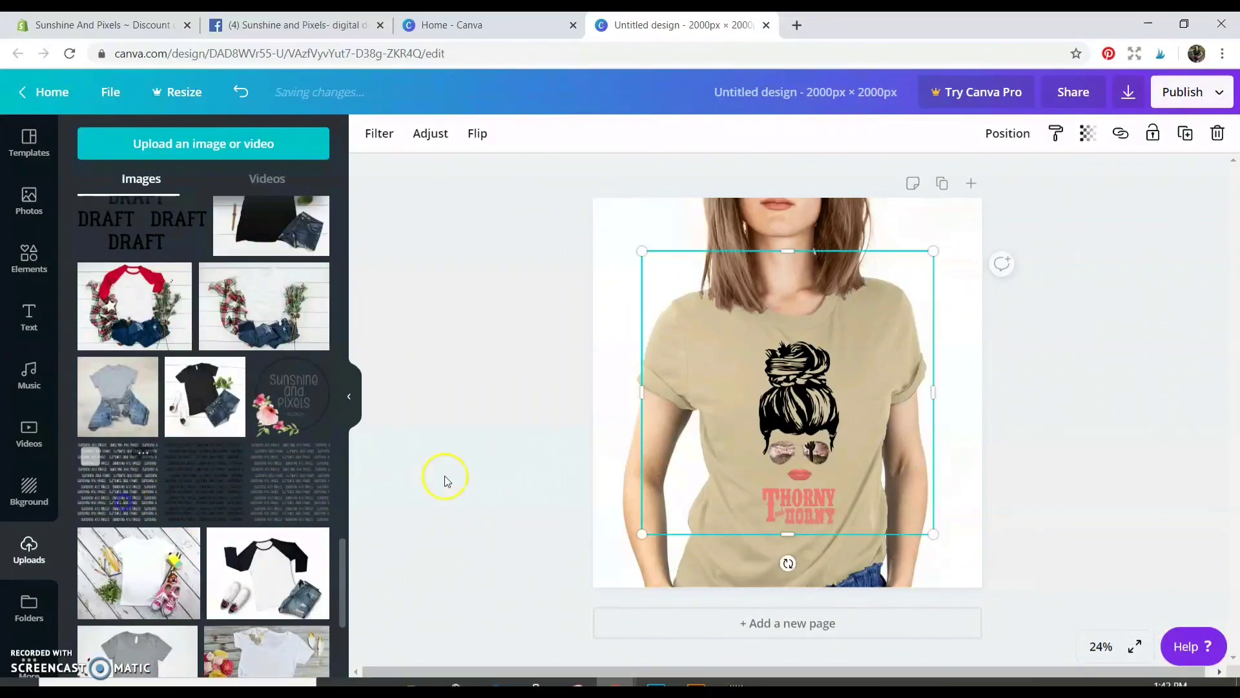
pyautogui.moveTo(683, 427); pyautogui.dragTo(701, 471)
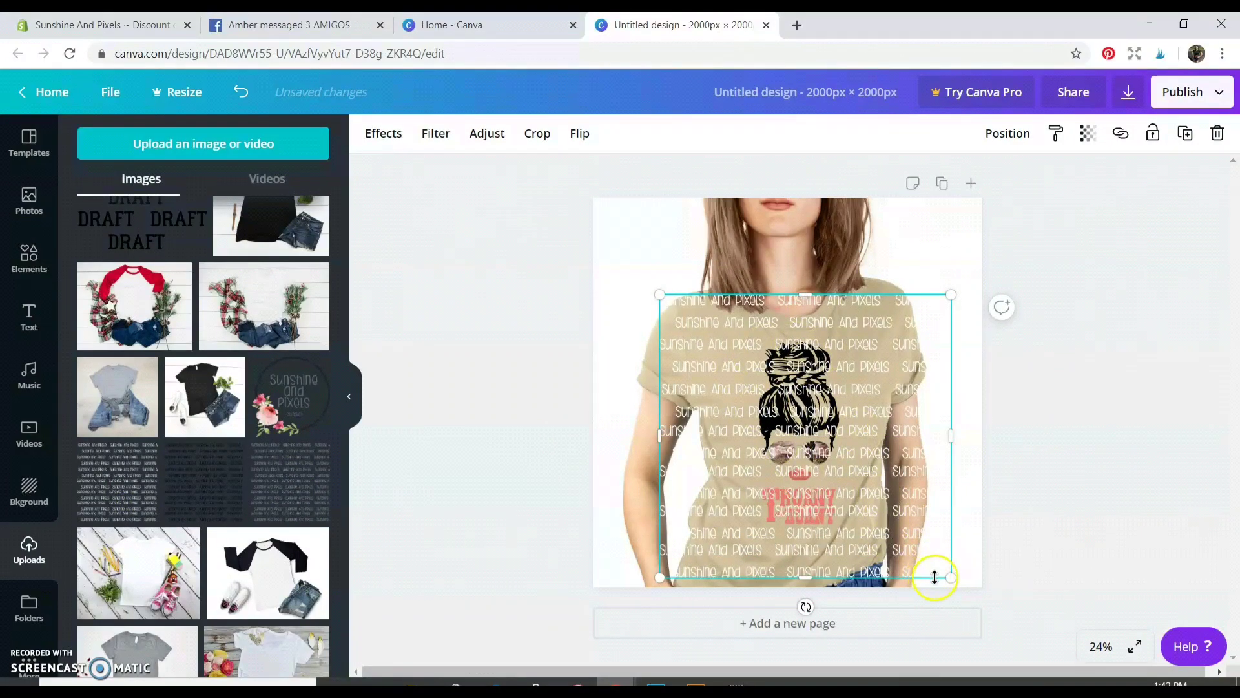
pyautogui.moveTo(952, 575); pyautogui.dragTo(886, 508)
pyautogui.moveTo(824, 443); pyautogui.dragTo(889, 482)
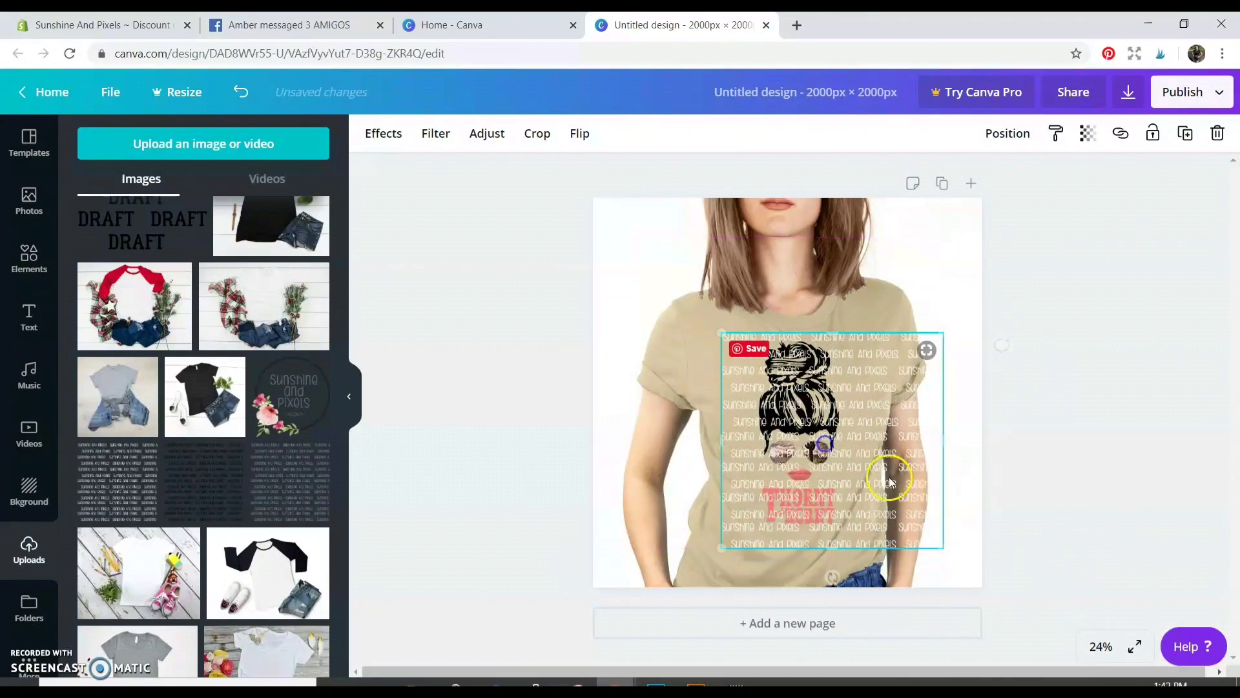
pyautogui.moveTo(944, 438); pyautogui.dragTo(803, 443)
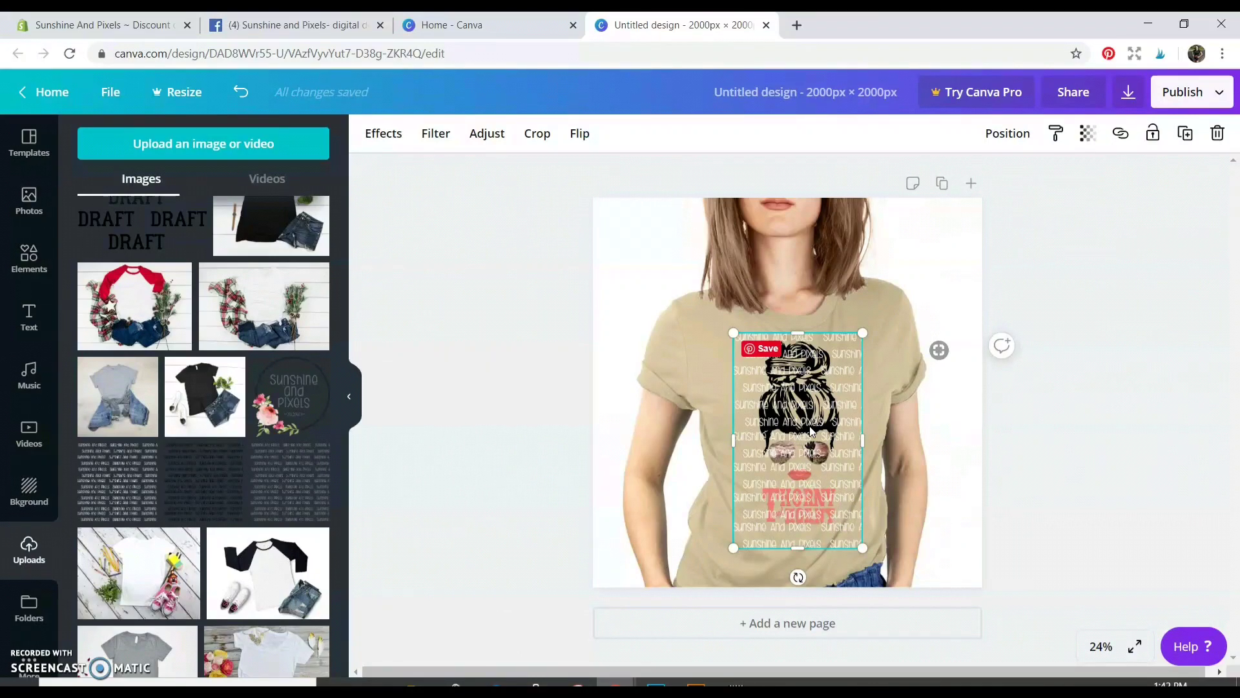
# Step: Set the transparency of the Sunshine And Pixels watermark to 22 and deselect it
pyautogui.click(1088, 131)
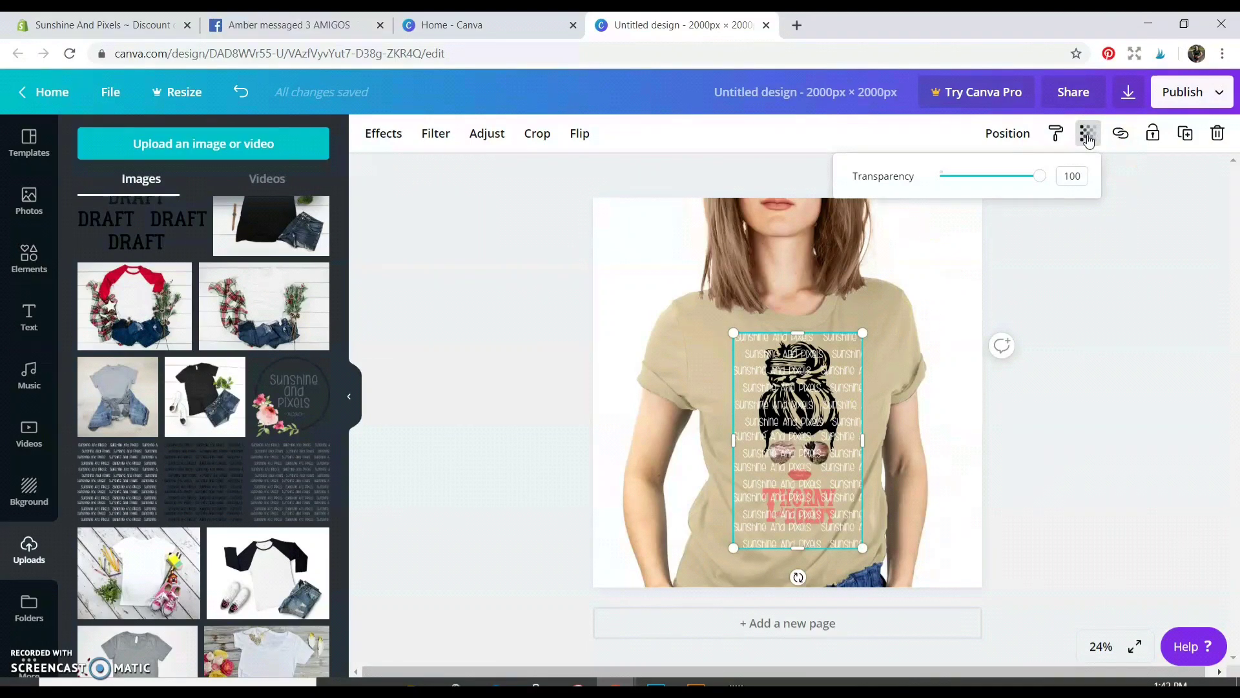
pyautogui.moveTo(1039, 176); pyautogui.dragTo(963, 180)
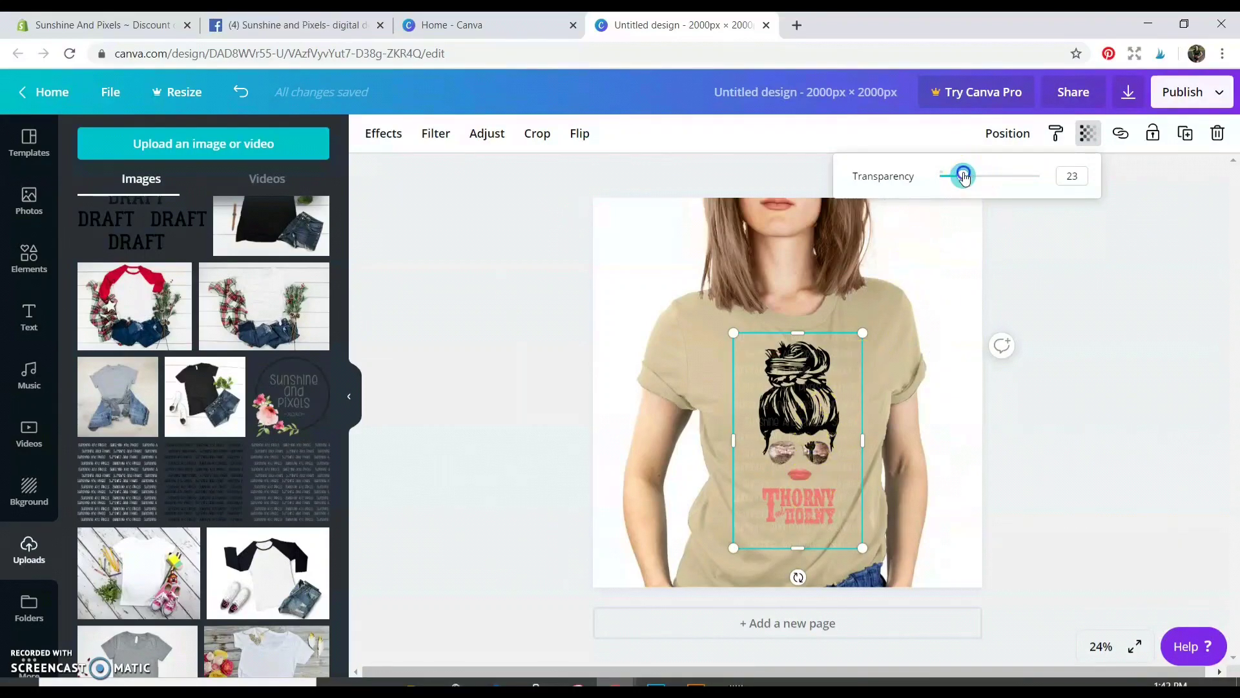
pyautogui.moveTo(962, 177); pyautogui.dragTo(961, 178)
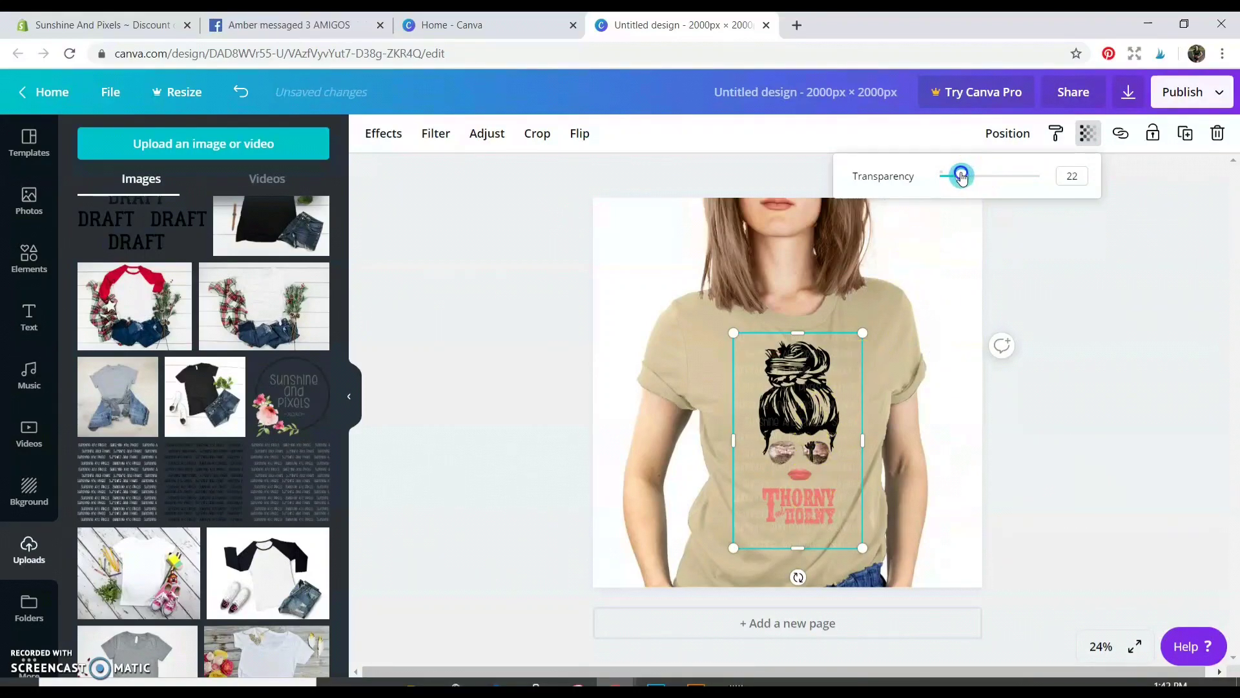
pyautogui.click(1021, 420)
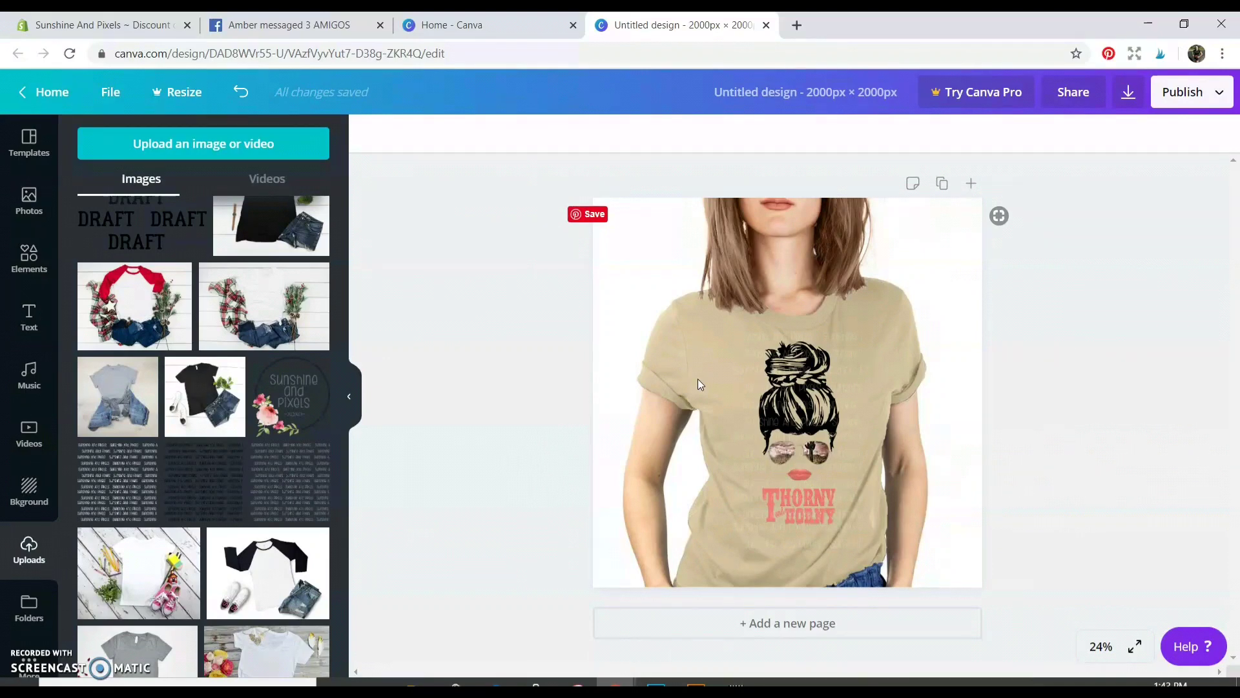
pyautogui.click(783, 419)
# Step: Download the finished mockup as a JPG and dismiss the Canva Pro trial offer
pyautogui.click(1128, 91)
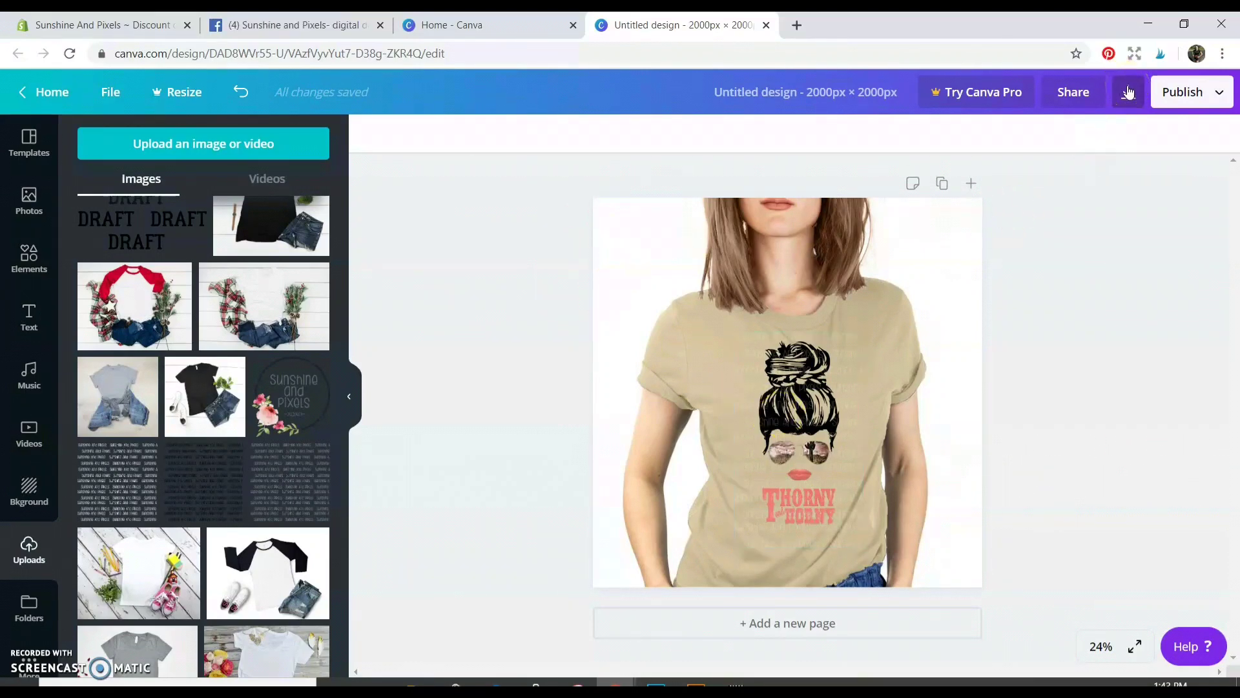
pyautogui.click(1080, 205)
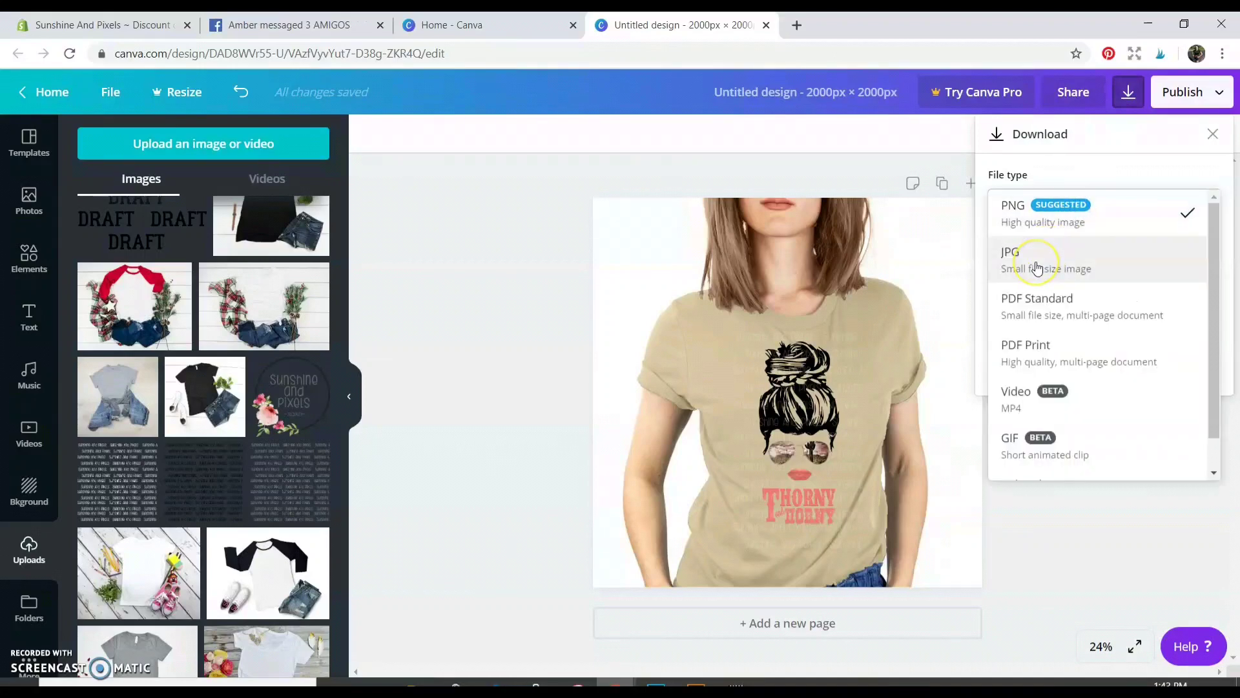
pyautogui.click(1035, 272)
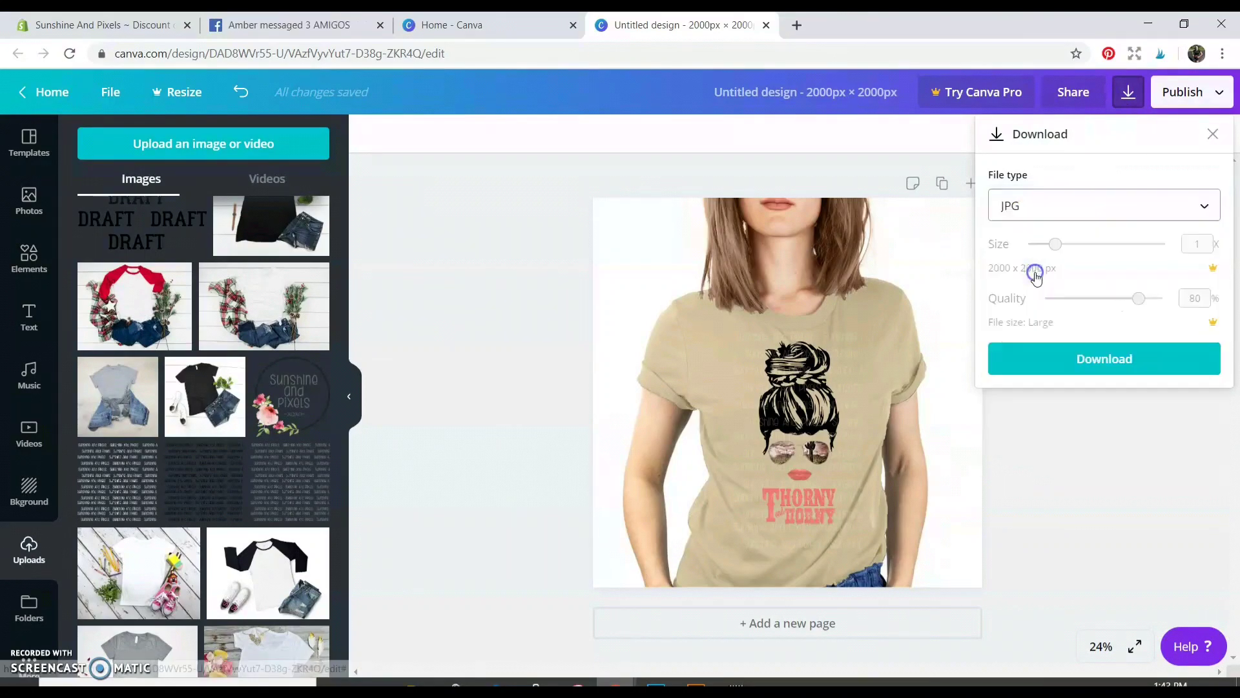
pyautogui.click(1053, 362)
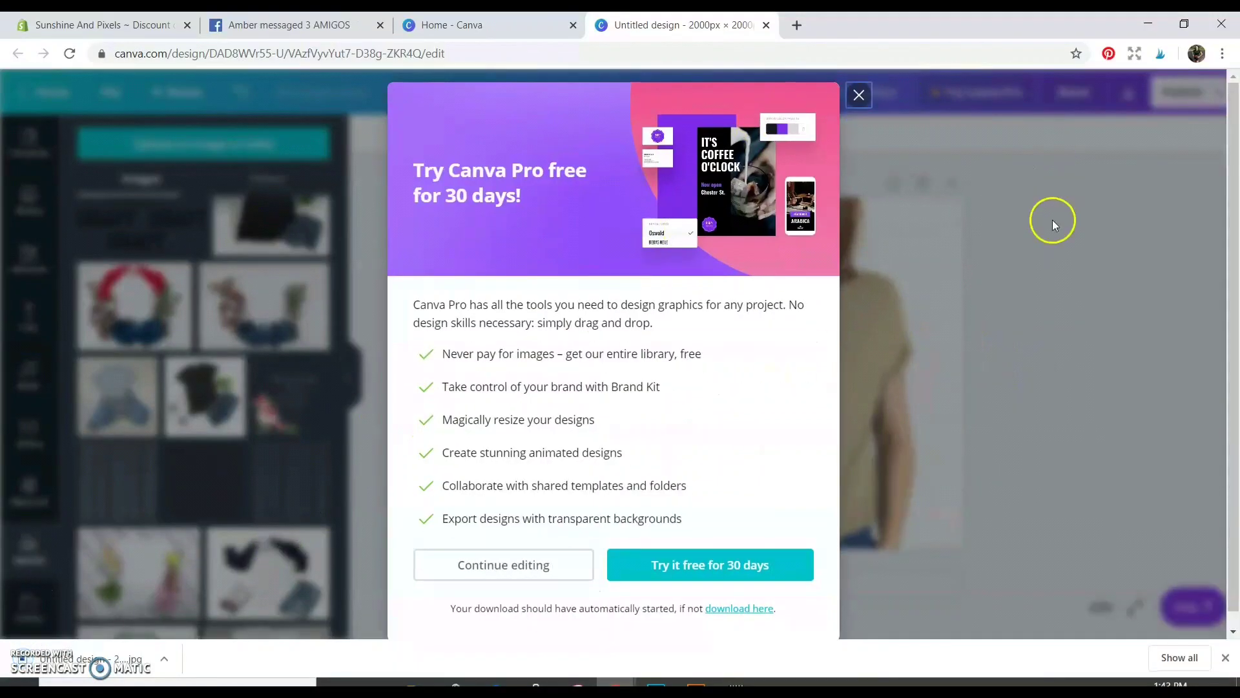
pyautogui.click(1069, 289)
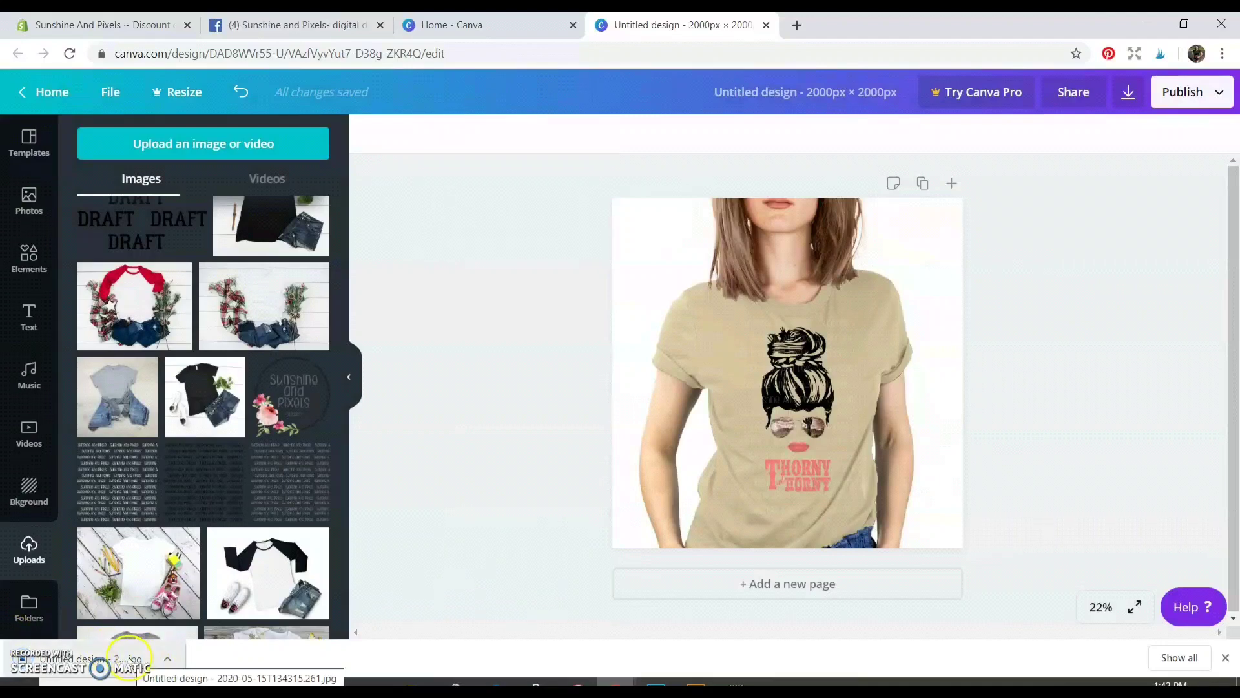
# Step: Open the downloaded mockup JPG to check it, bring up the option to save a copy, and close the image viewer
pyautogui.click(129, 658)
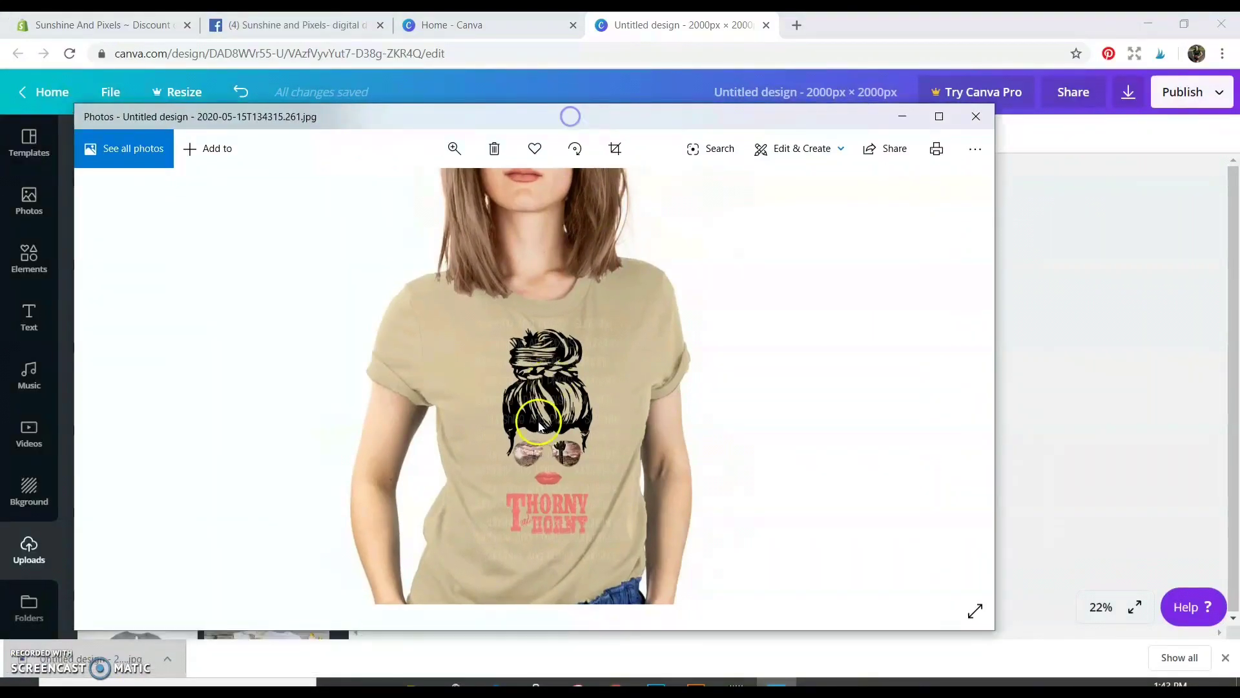
pyautogui.rightClick(539, 424)
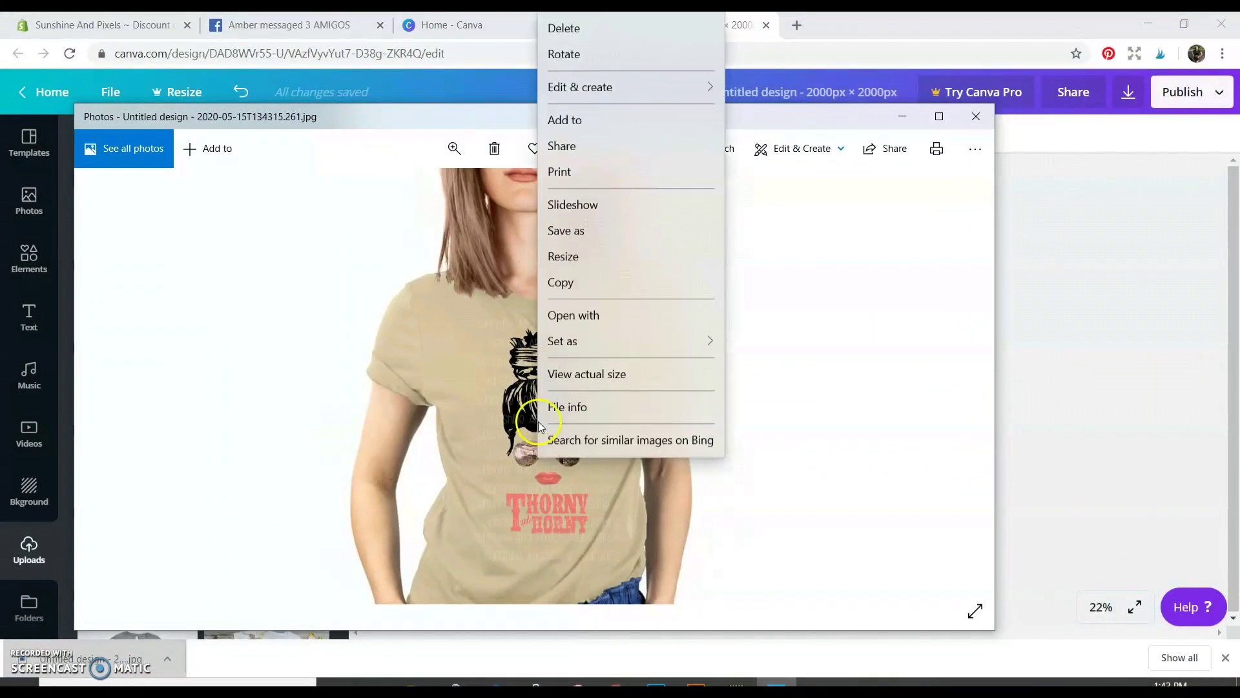
pyautogui.click(506, 412)
pyautogui.rightClick(533, 386)
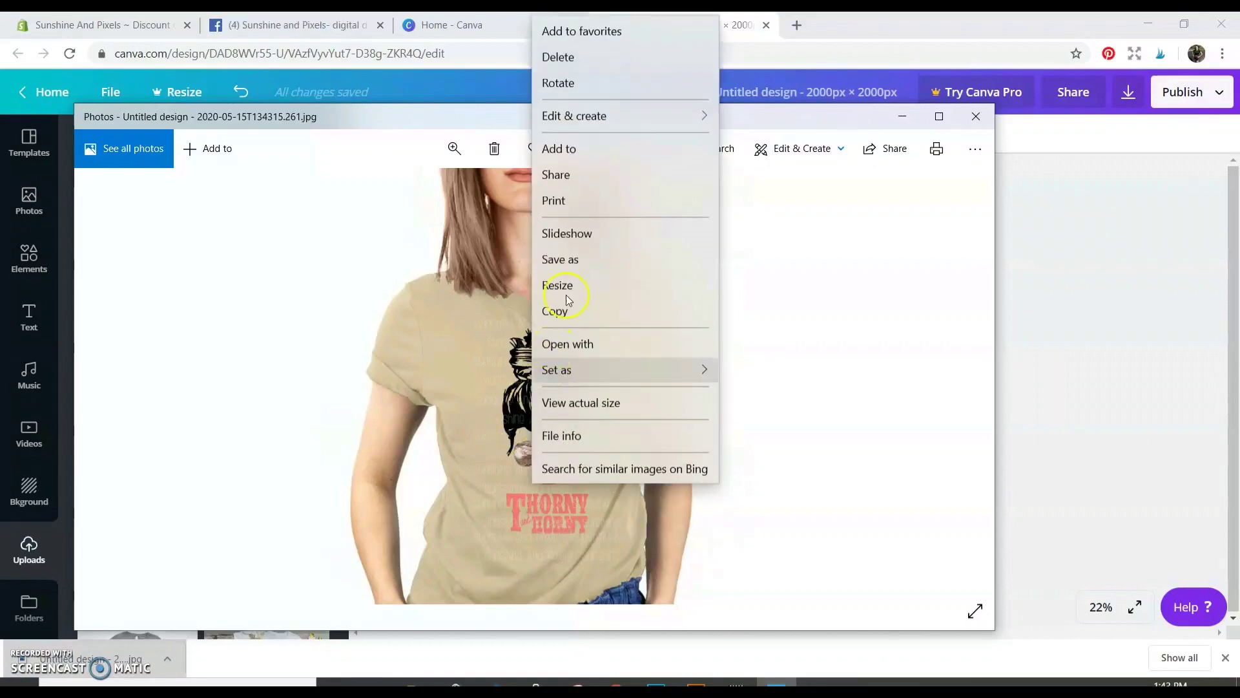
pyautogui.click(575, 258)
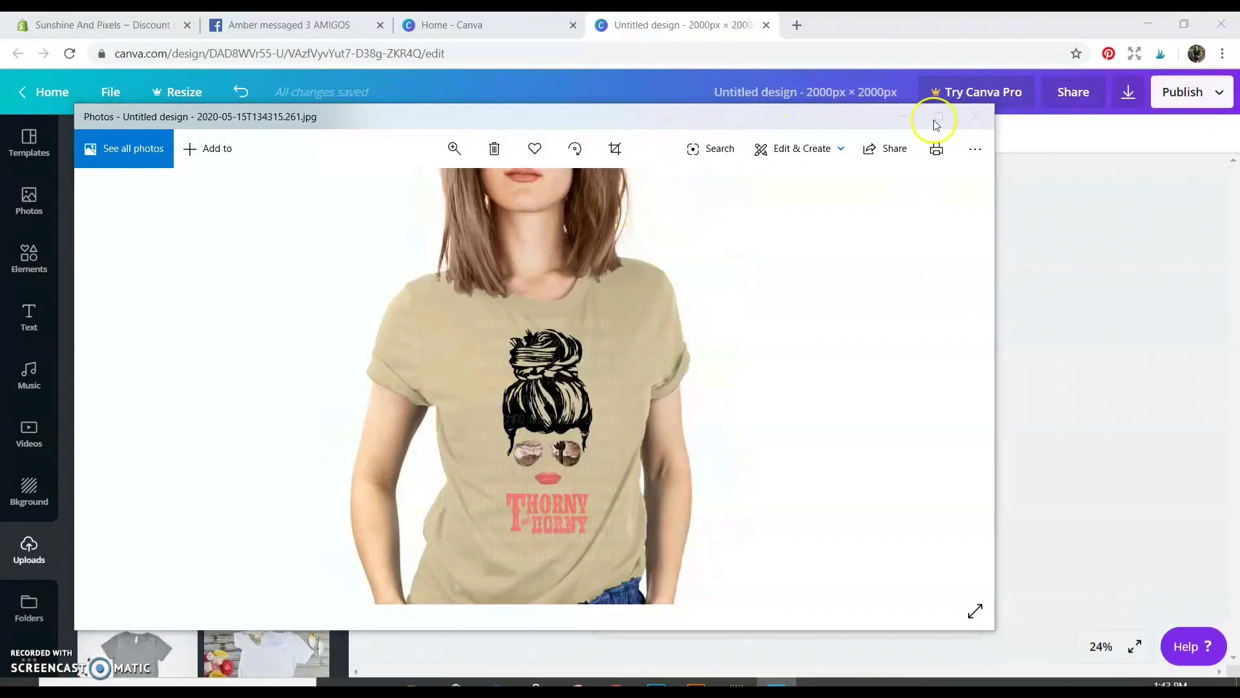
pyautogui.click(676, 113)
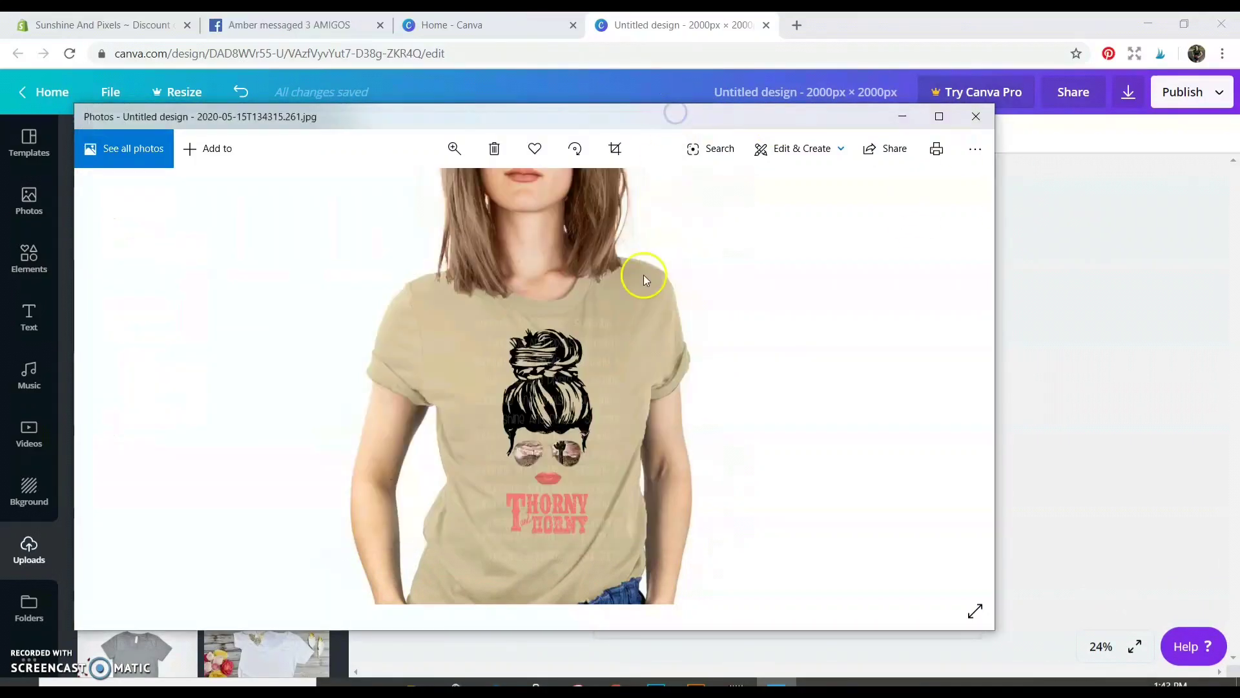
pyautogui.moveTo(571, 120); pyautogui.dragTo(649, 117)
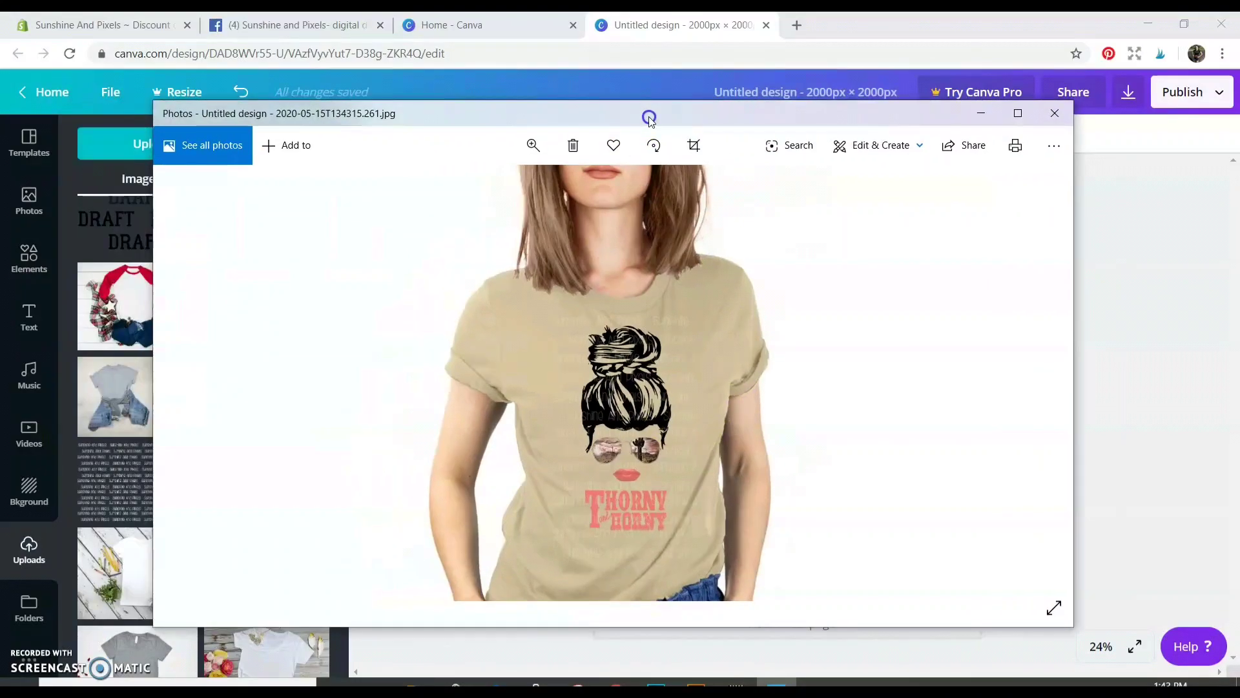
pyautogui.click(1054, 113)
# Step: Clear the page by deleting the shirt graphic with its watermark and the T-shirt photo
pyautogui.scroll(5, 202, 380)
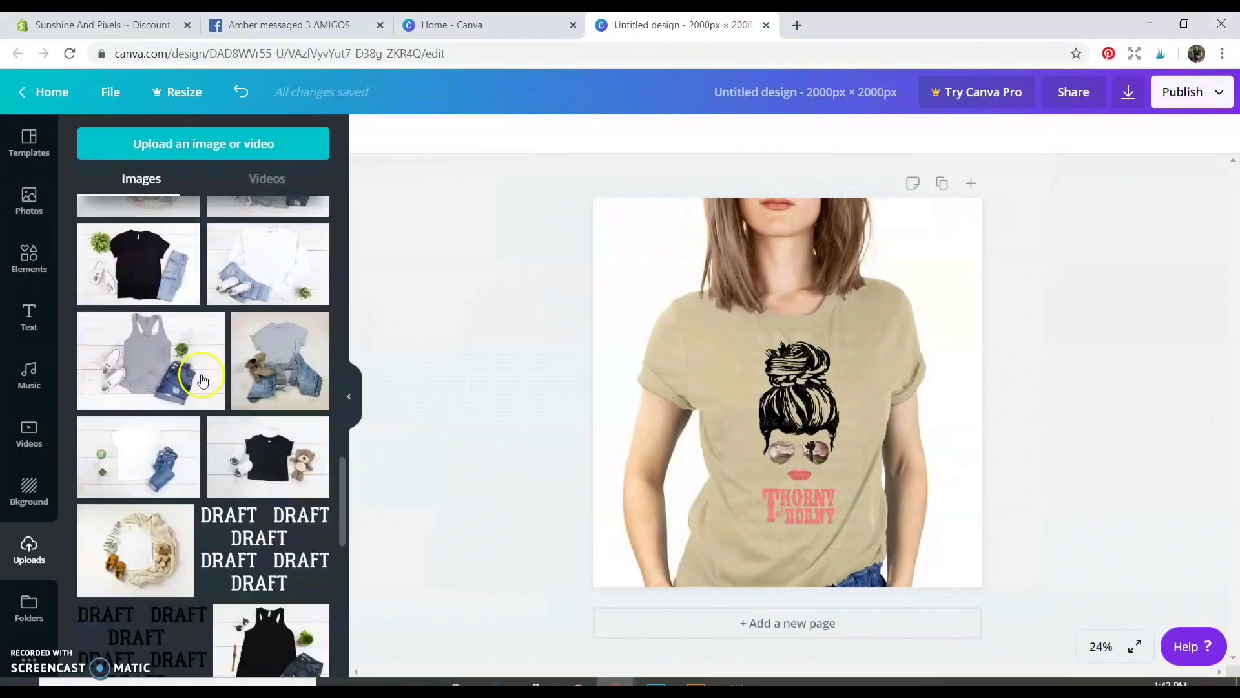
pyautogui.scroll(10, 202, 380)
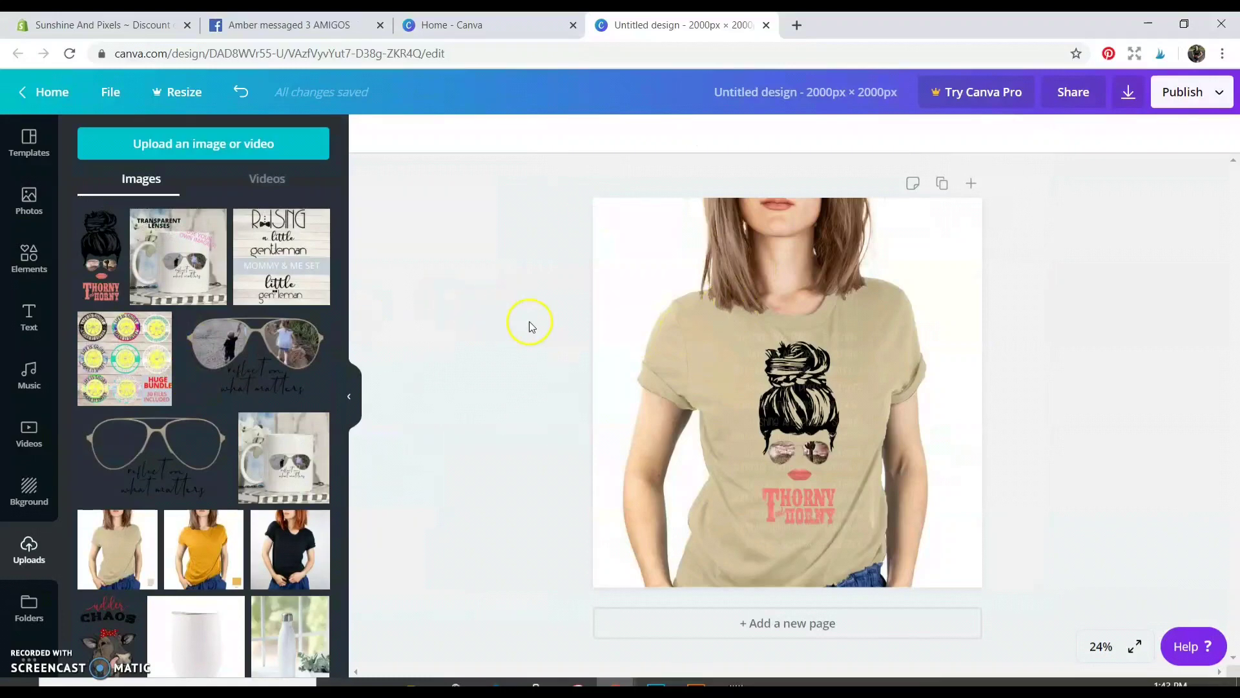
pyautogui.moveTo(512, 272); pyautogui.dragTo(922, 561)
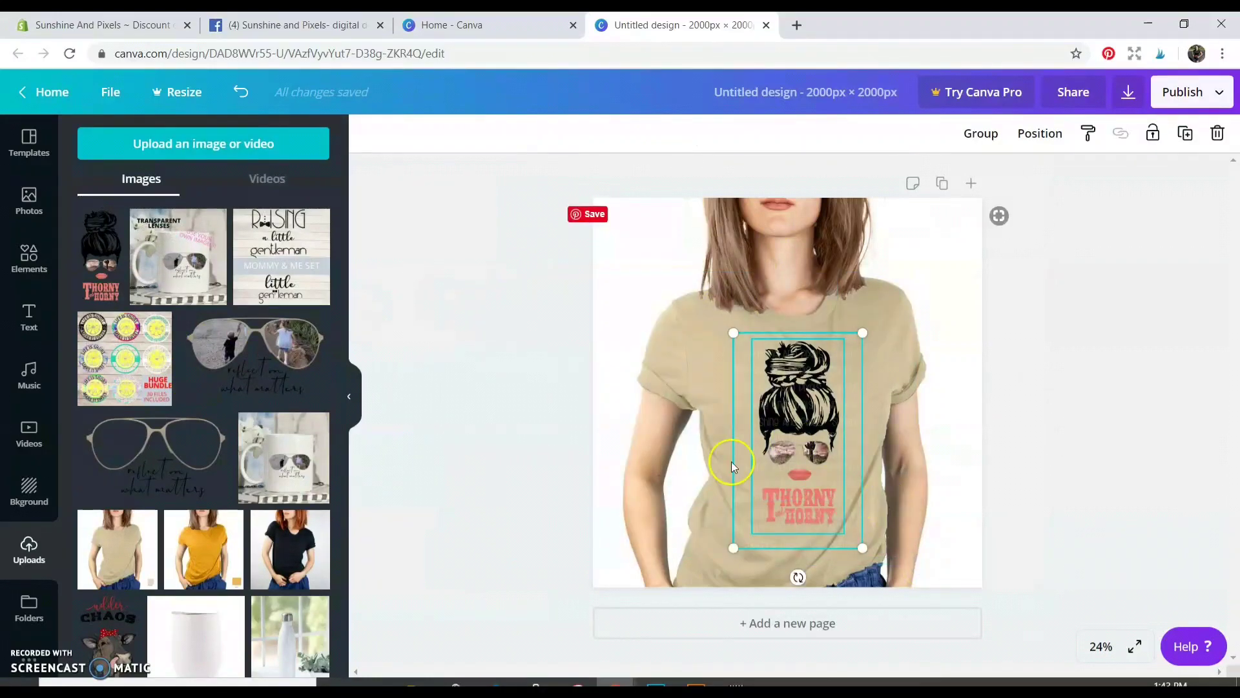
pyautogui.press('Delete')
pyautogui.click(778, 464)
pyautogui.press('Delete')
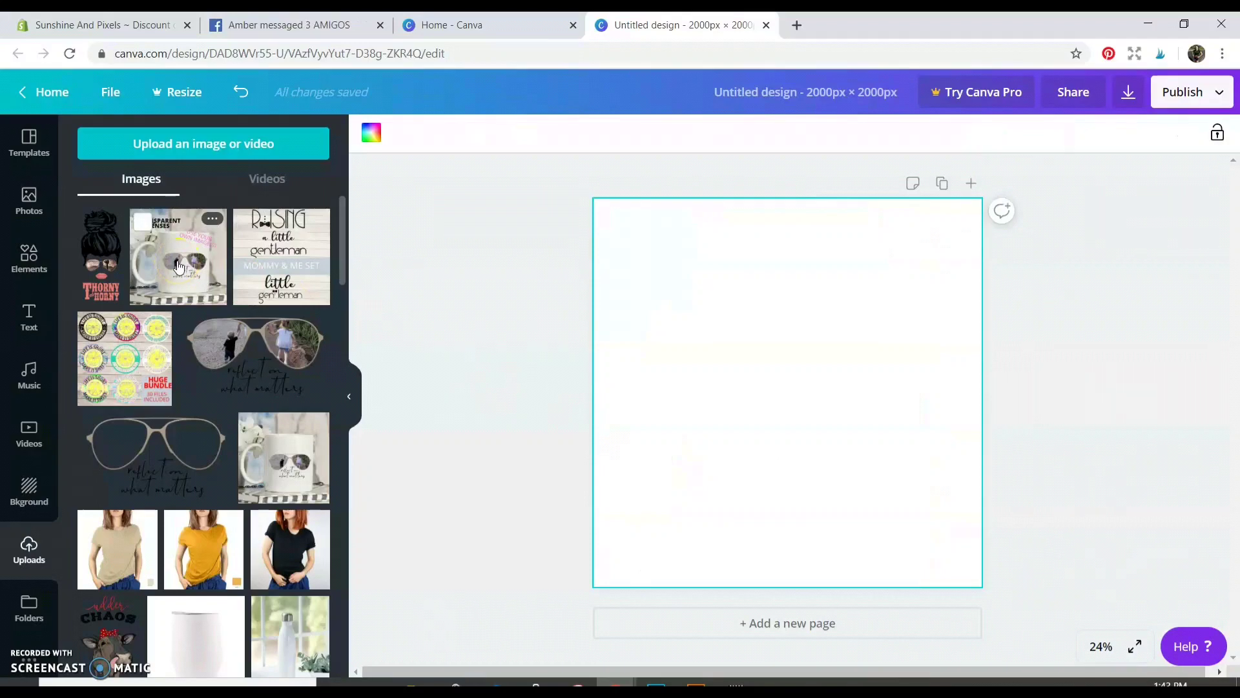
# Step: Try the uploaded Transparent Lenses mug image on the blank page, and delete it
pyautogui.click(179, 264)
pyautogui.moveTo(827, 381)
pyautogui.mouseDown()
pyautogui.moveTo(804, 330)
pyautogui.moveTo(810, 364)
pyautogui.mouseUp()
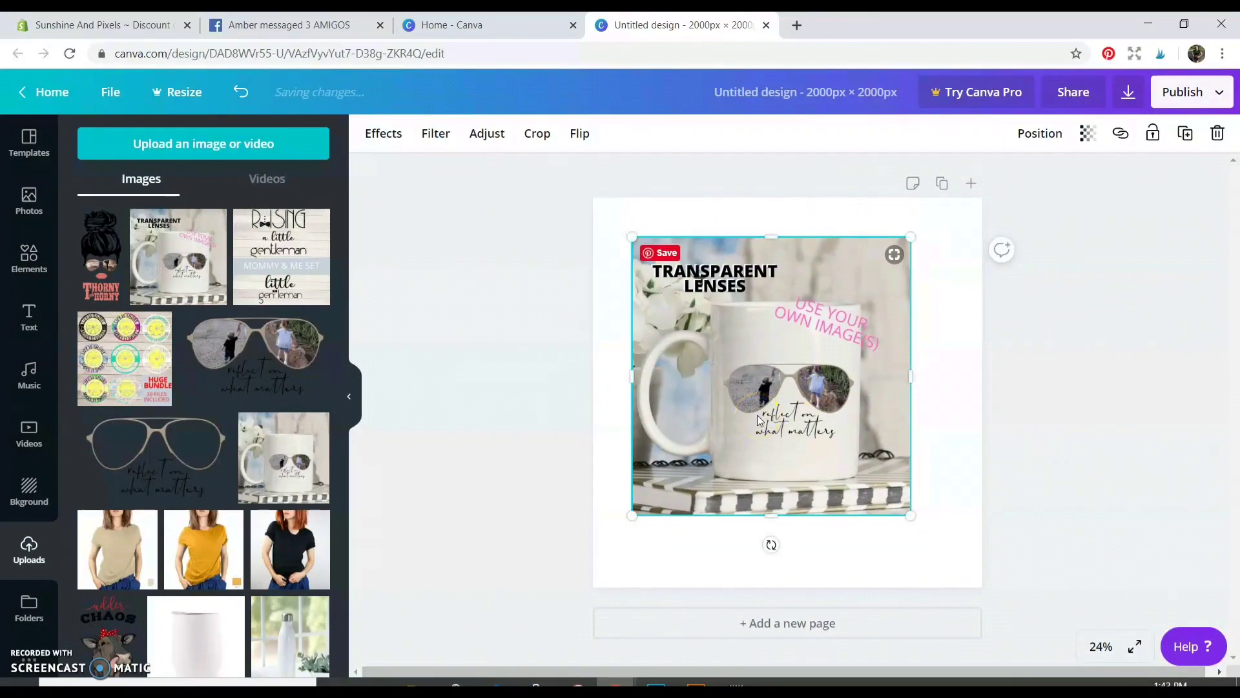
pyautogui.press('Delete')
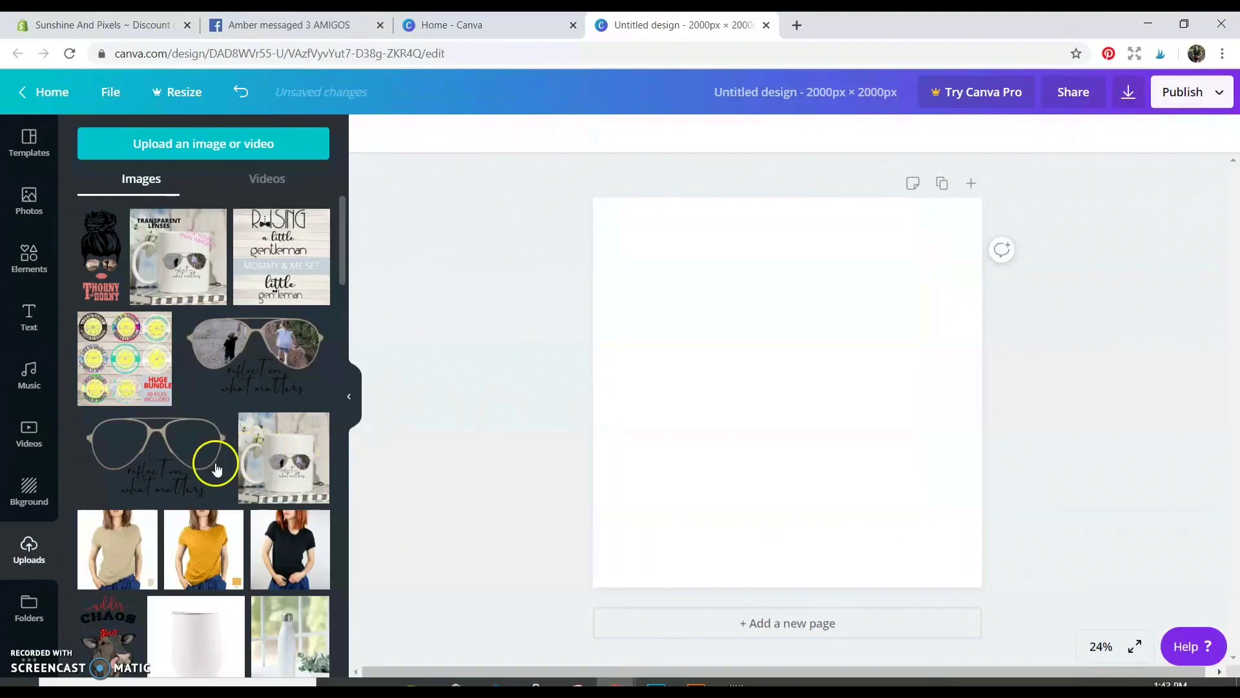
# Step: Try the uploaded photo of the white water bottle beside the succulents on the page, and delete it
pyautogui.scroll(-5, 171, 514)
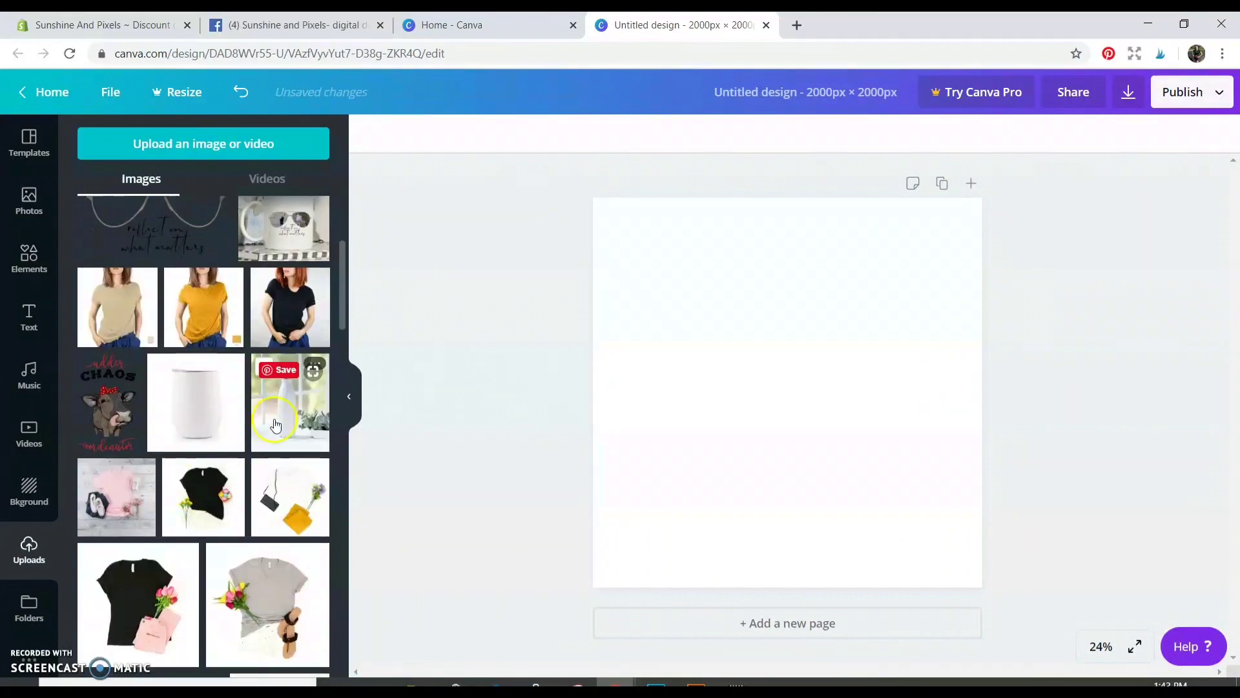
pyautogui.click(291, 407)
pyautogui.moveTo(730, 394); pyautogui.dragTo(715, 375)
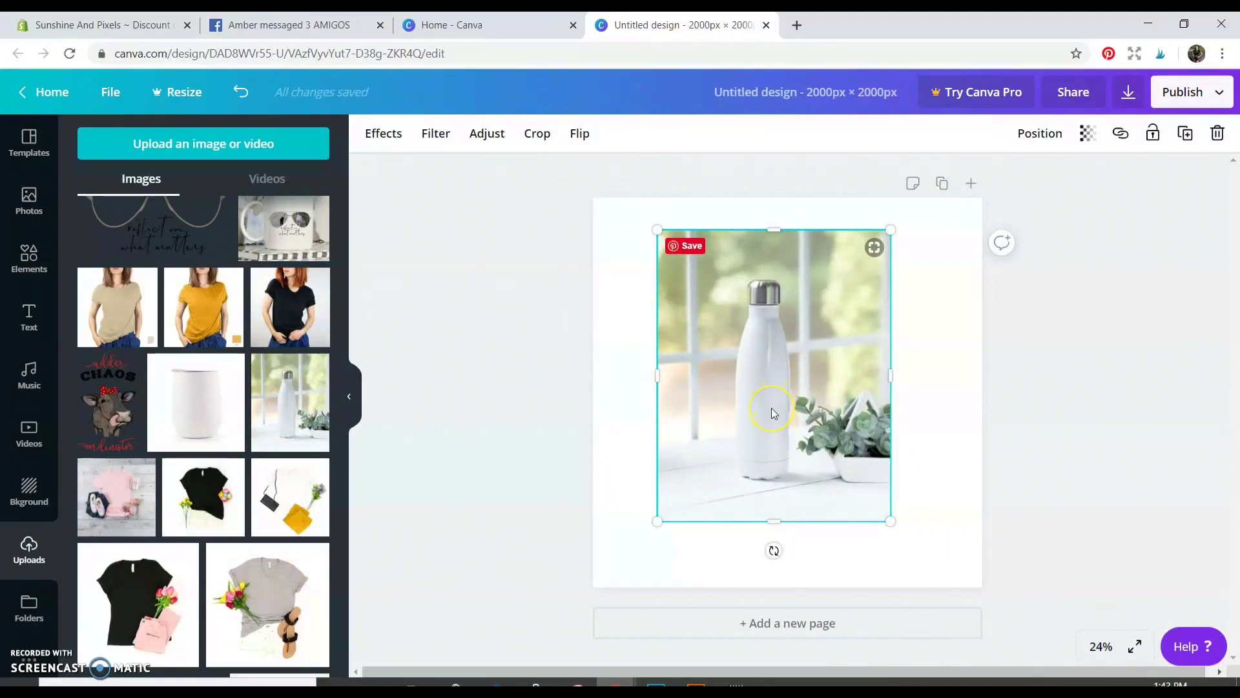
pyautogui.press('Delete')
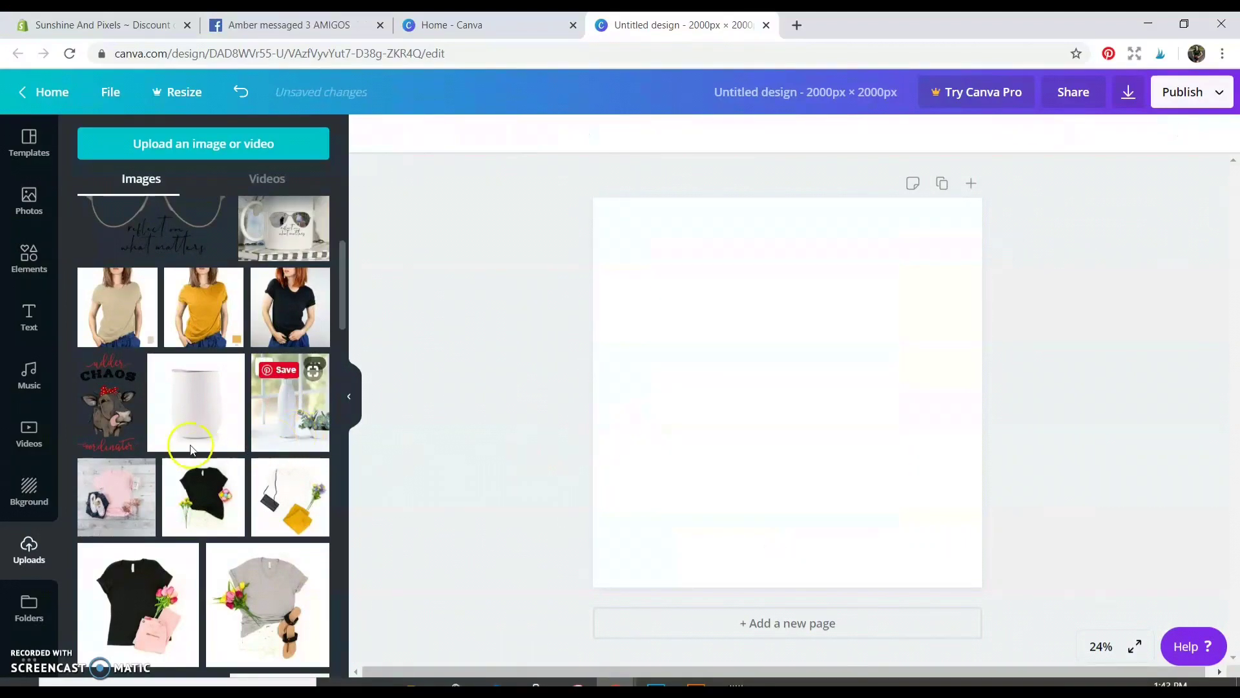
# Step: Try the uploaded white tumbler photo as a blank mockup on the page, and delete it
pyautogui.click(192, 411)
pyautogui.moveTo(743, 360); pyautogui.dragTo(714, 338)
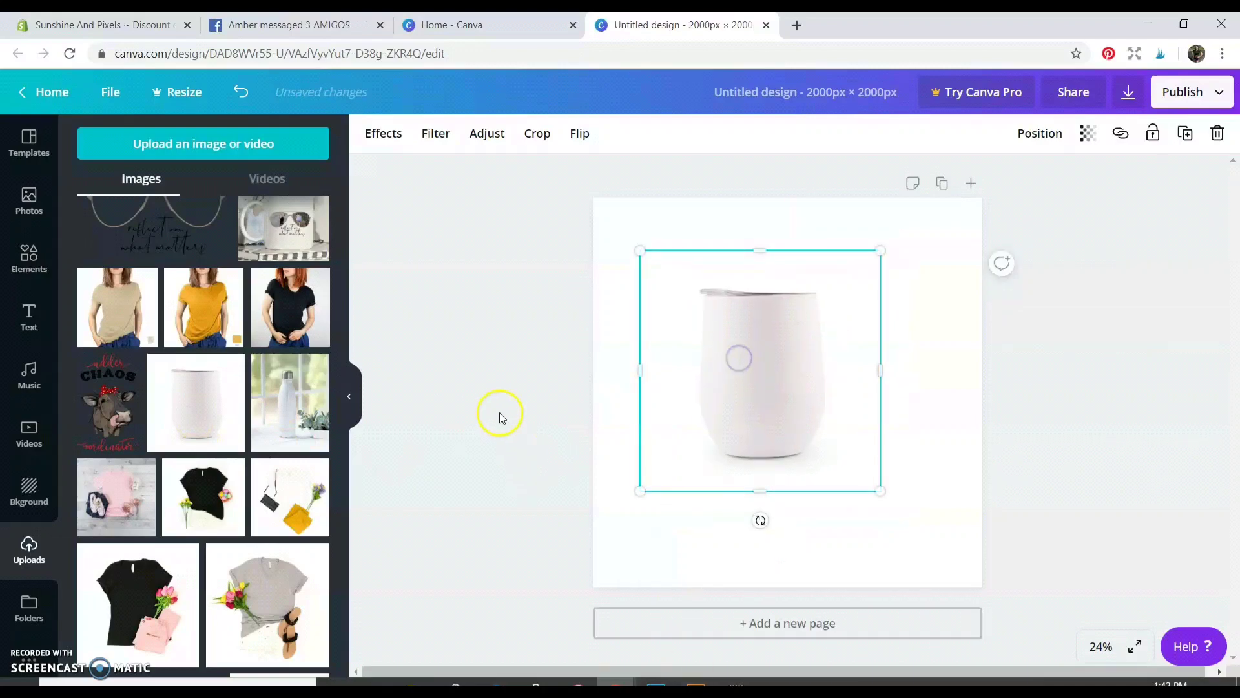
pyautogui.press('Delete')
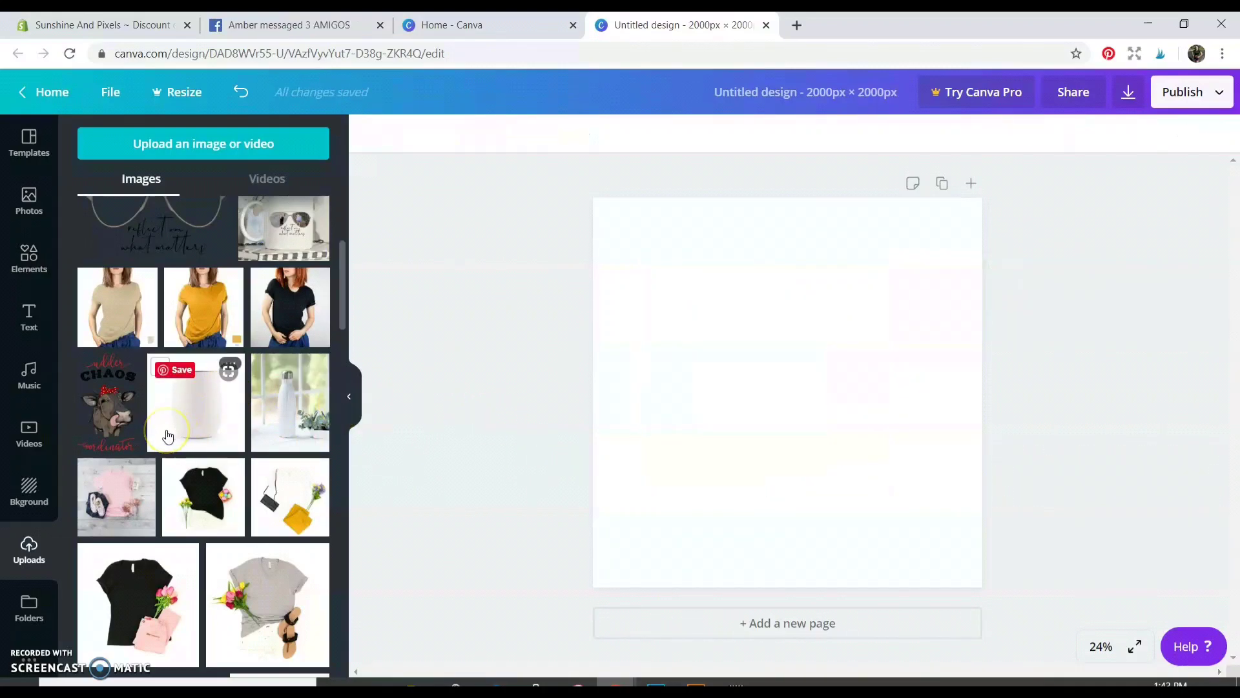
# Step: Look through the uploaded images for the available shirt and mug mockups, watermarks and logos
pyautogui.scroll(-4, 167, 435)
pyautogui.scroll(-10, 193, 401)
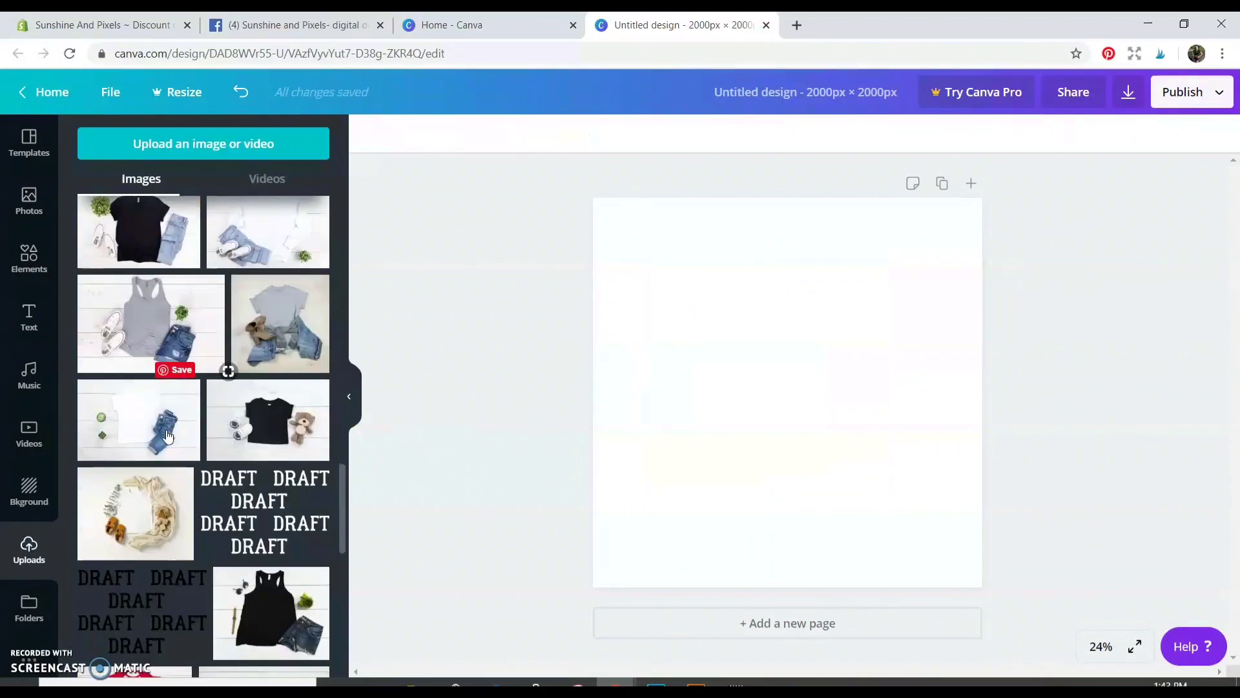
pyautogui.scroll(3, 222, 351)
pyautogui.scroll(-8, 178, 445)
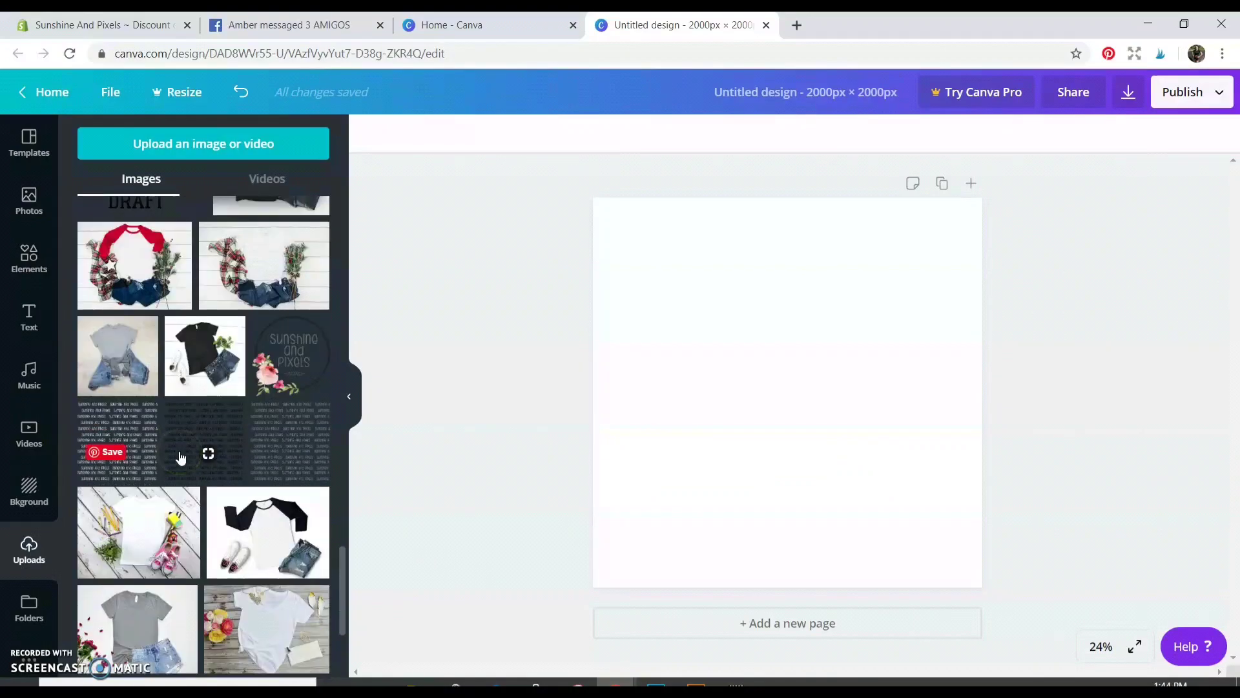
pyautogui.scroll(-4, 181, 459)
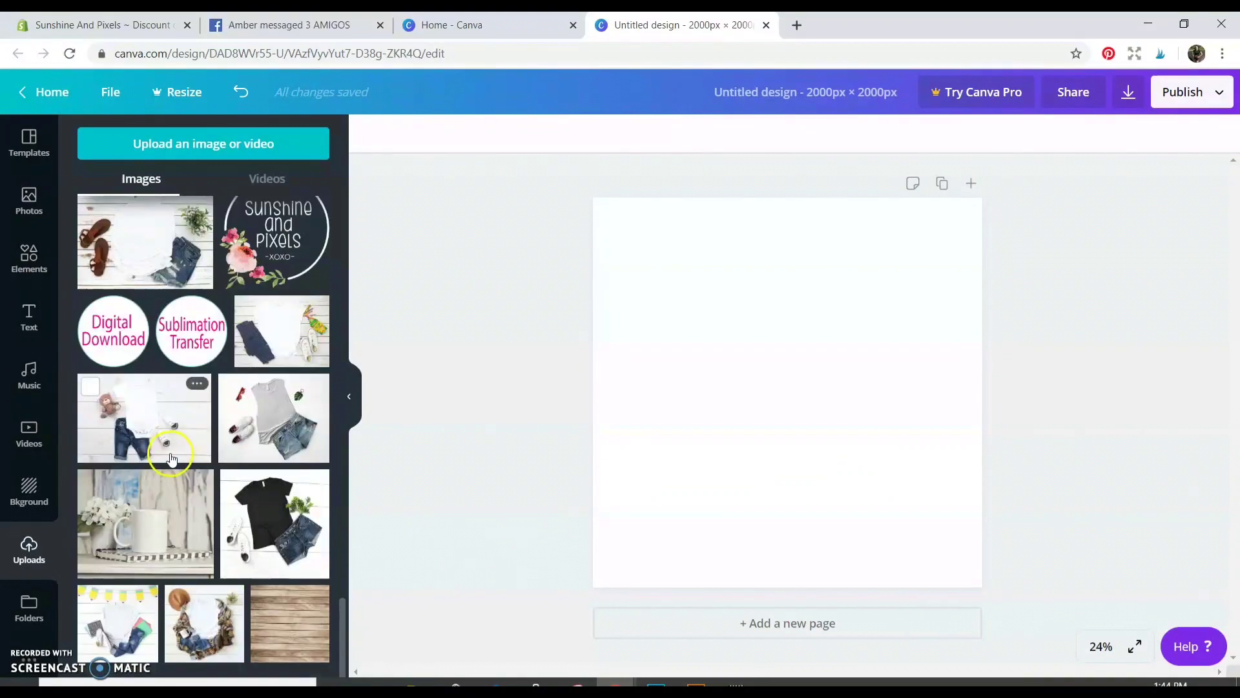
pyautogui.scroll(10, 174, 459)
pyautogui.scroll(10, 170, 452)
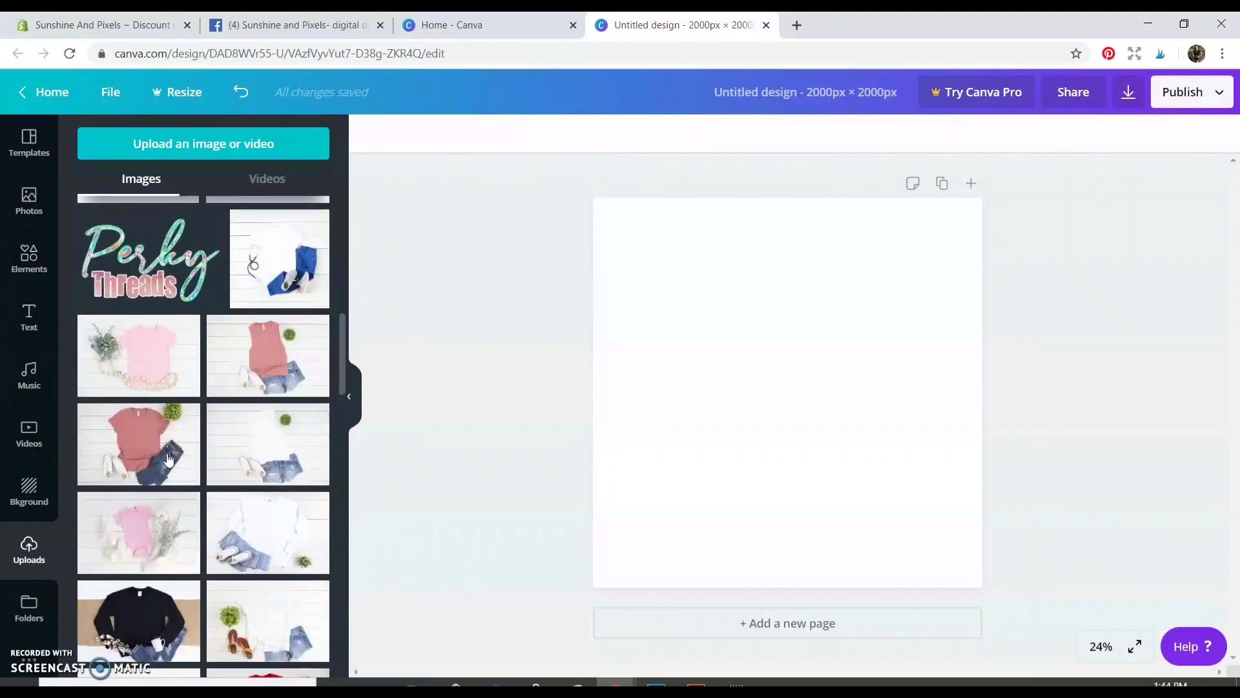